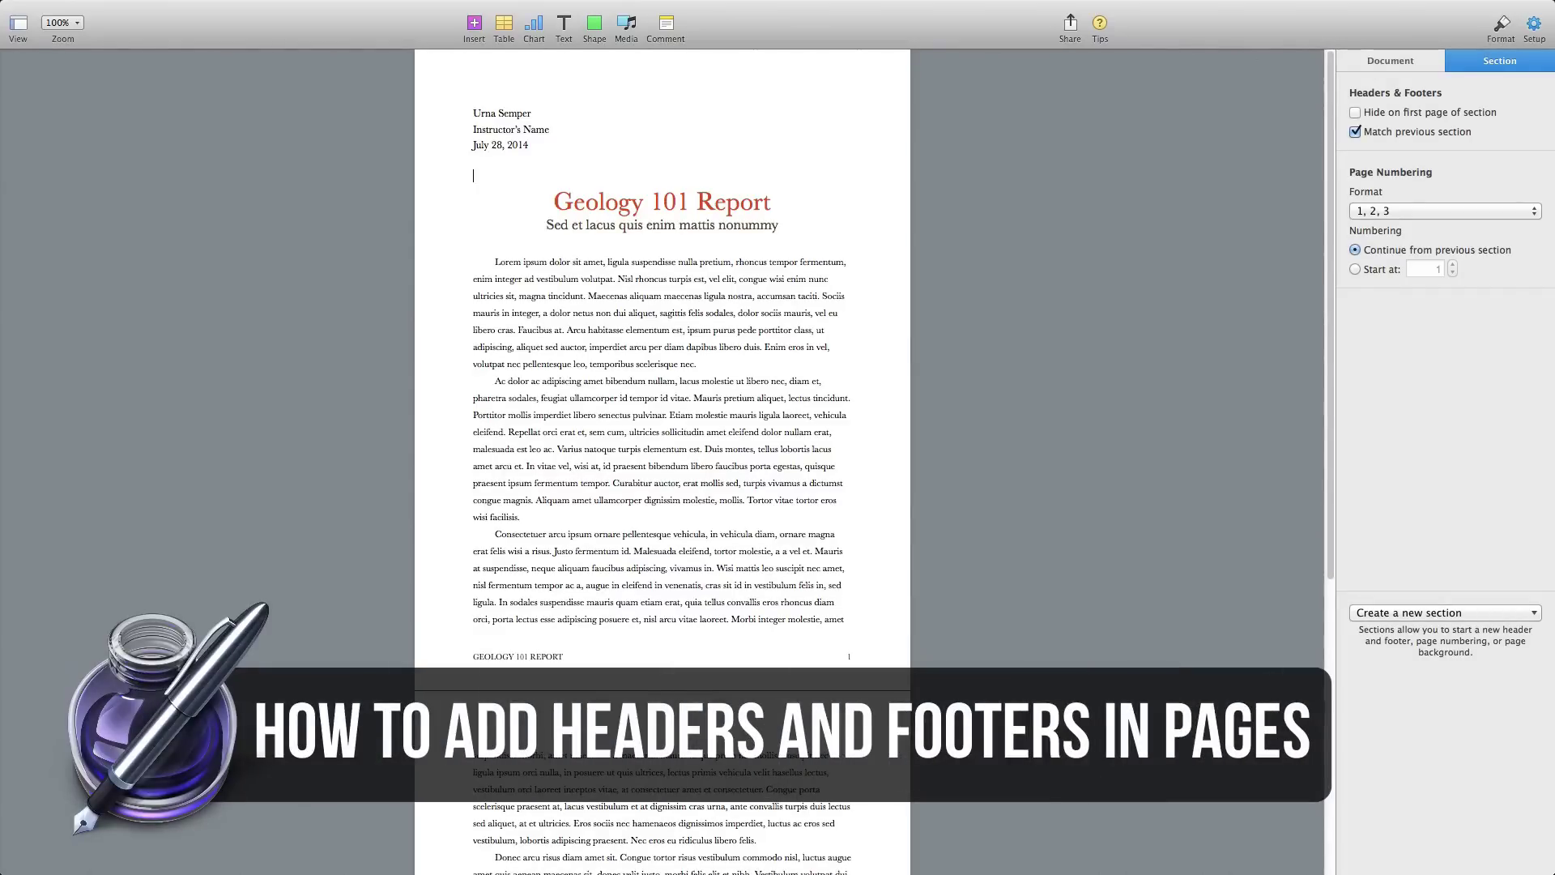
Show the document setup: US Letter, portrait, 0.5 in header and footer, 1 in margins.
click(366, 275)
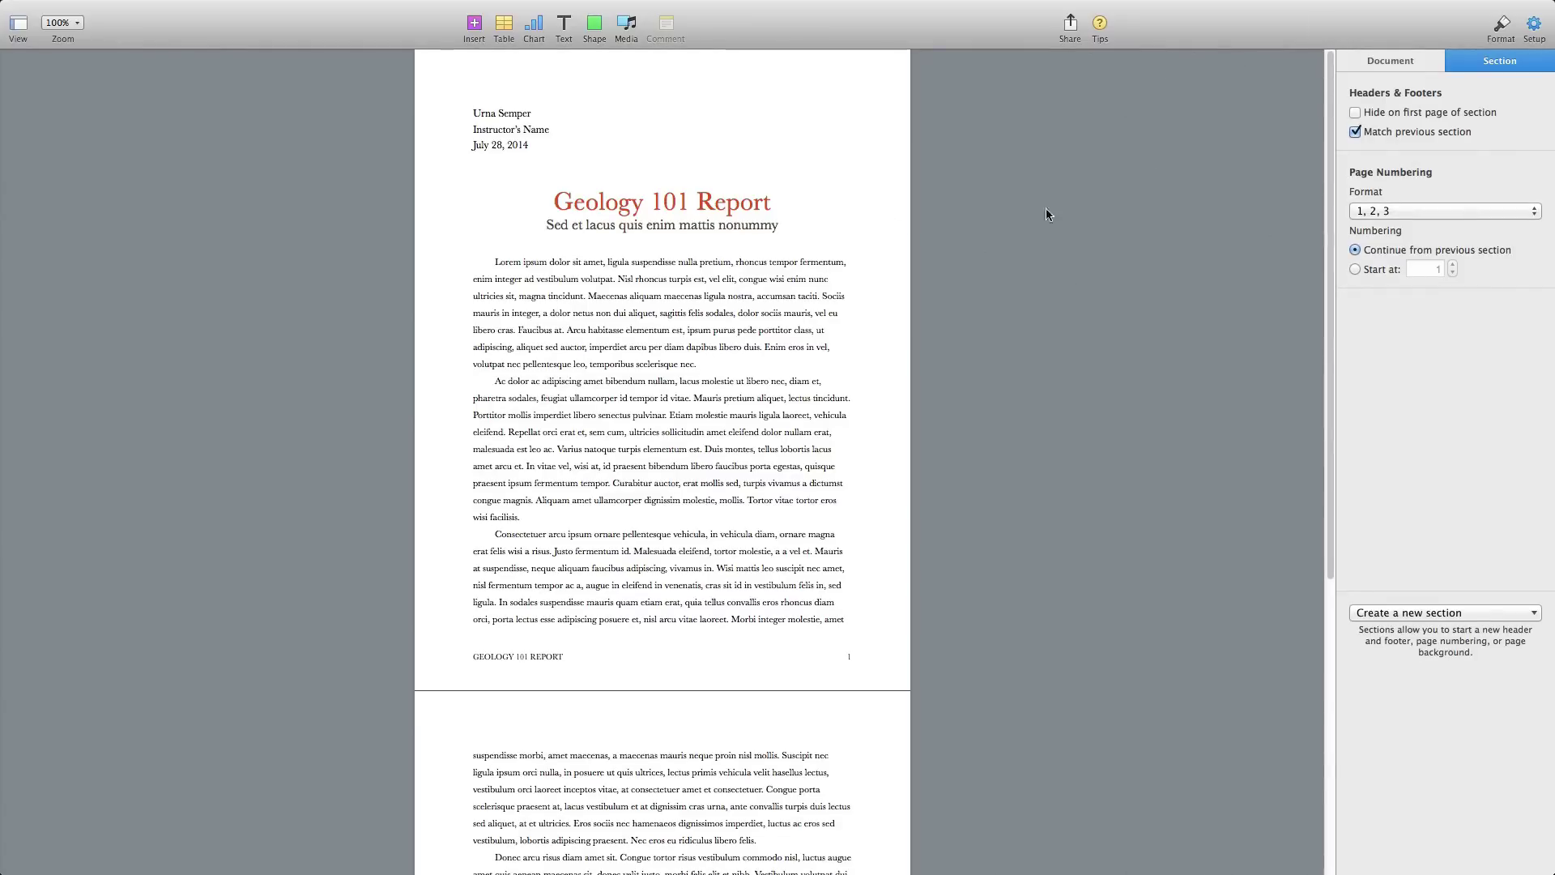
click(1534, 25)
click(1536, 27)
click(1375, 68)
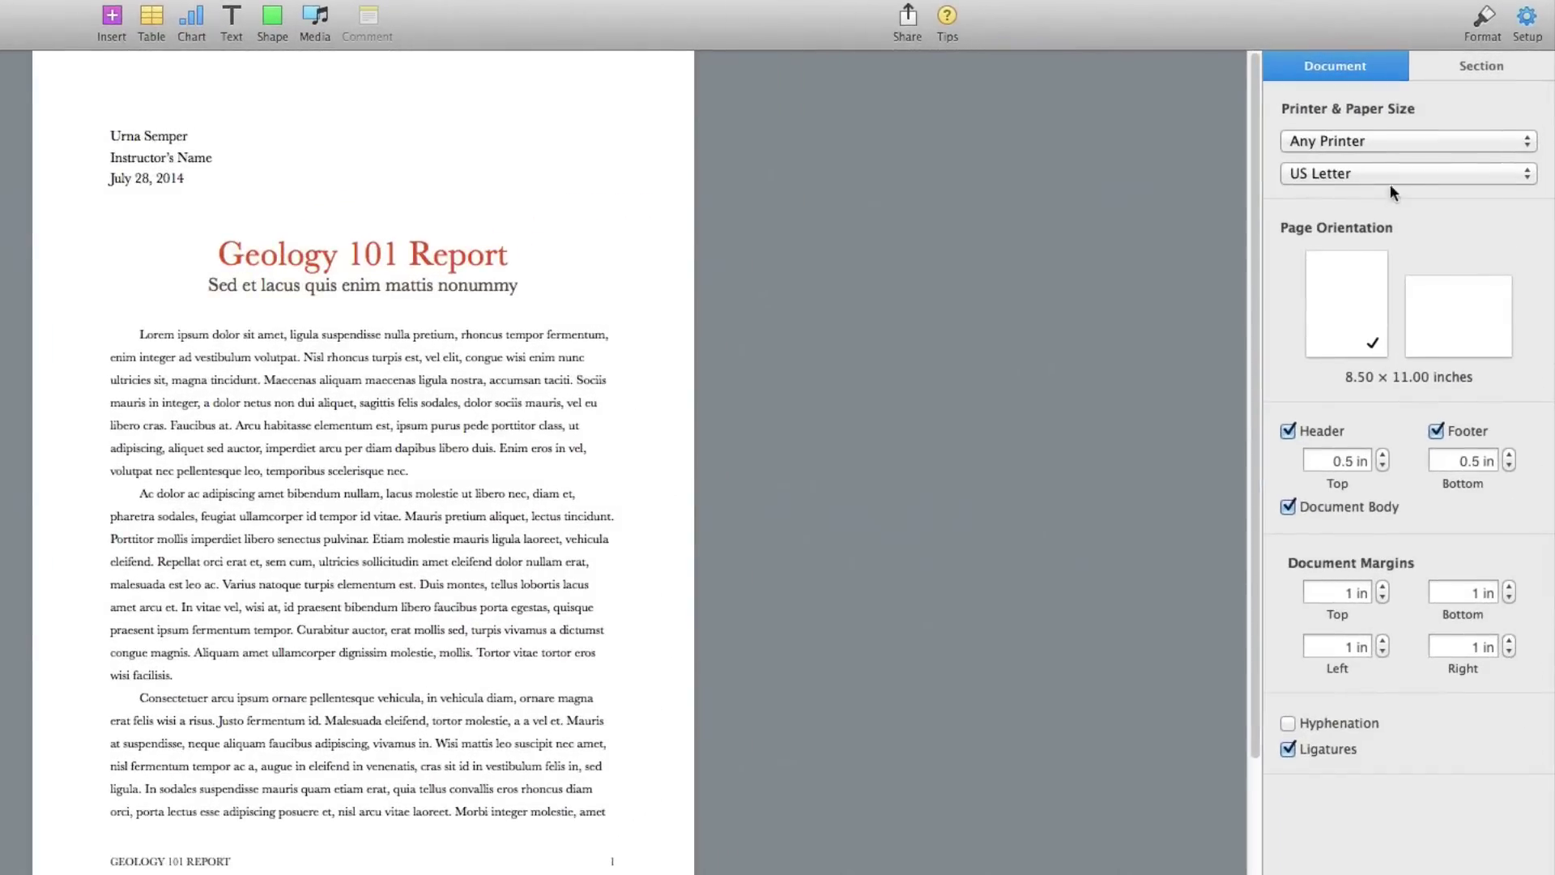
click(1484, 62)
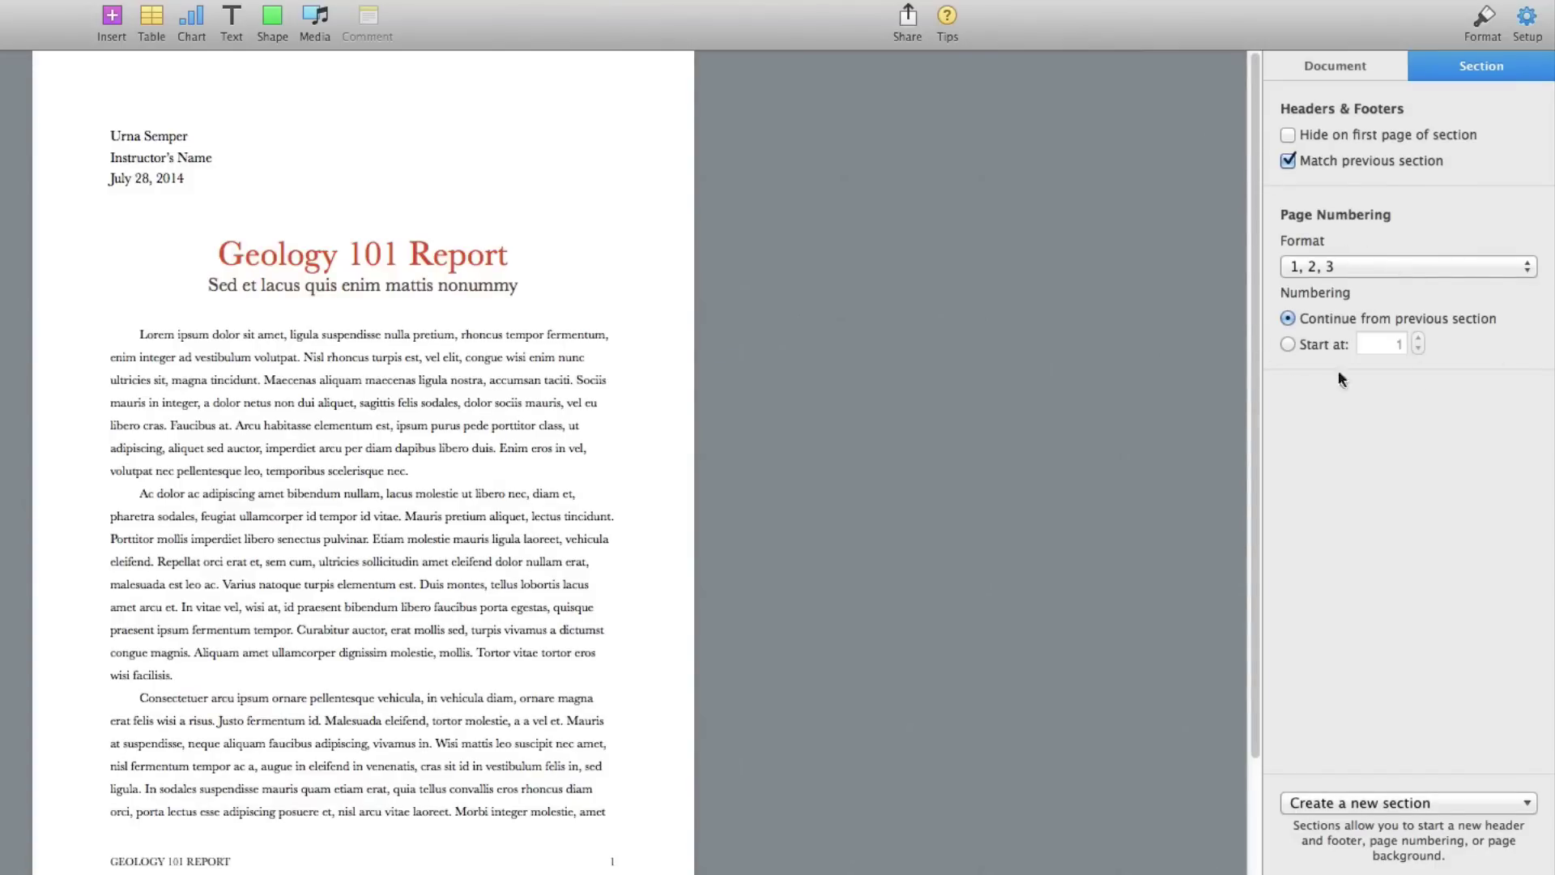
click(1348, 66)
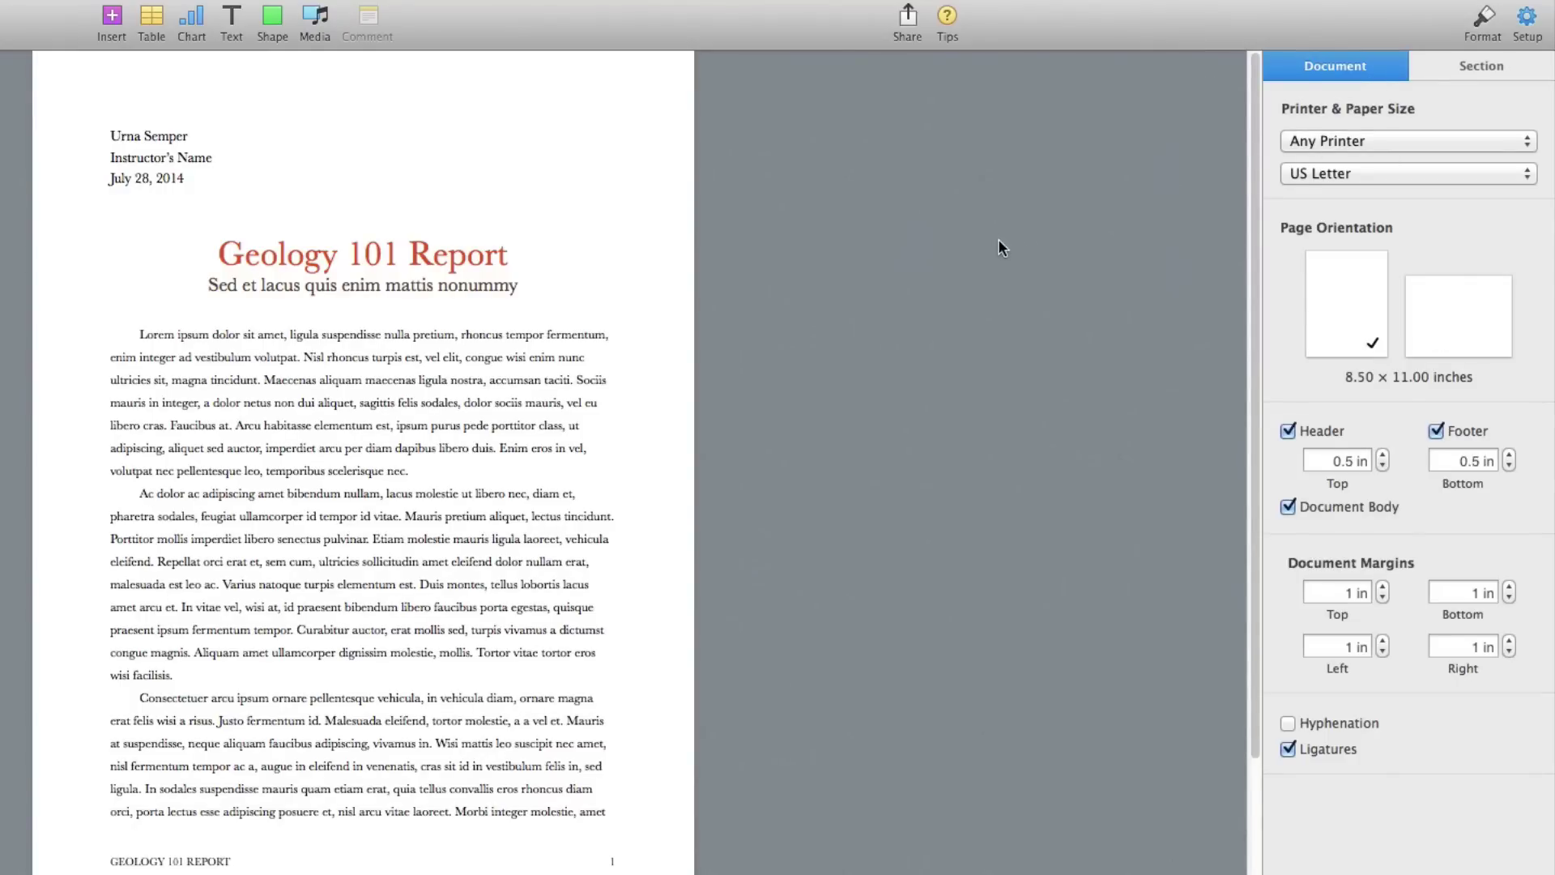
Show the section header options and check the Insert menu from the author line.
click(1464, 66)
click(112, 17)
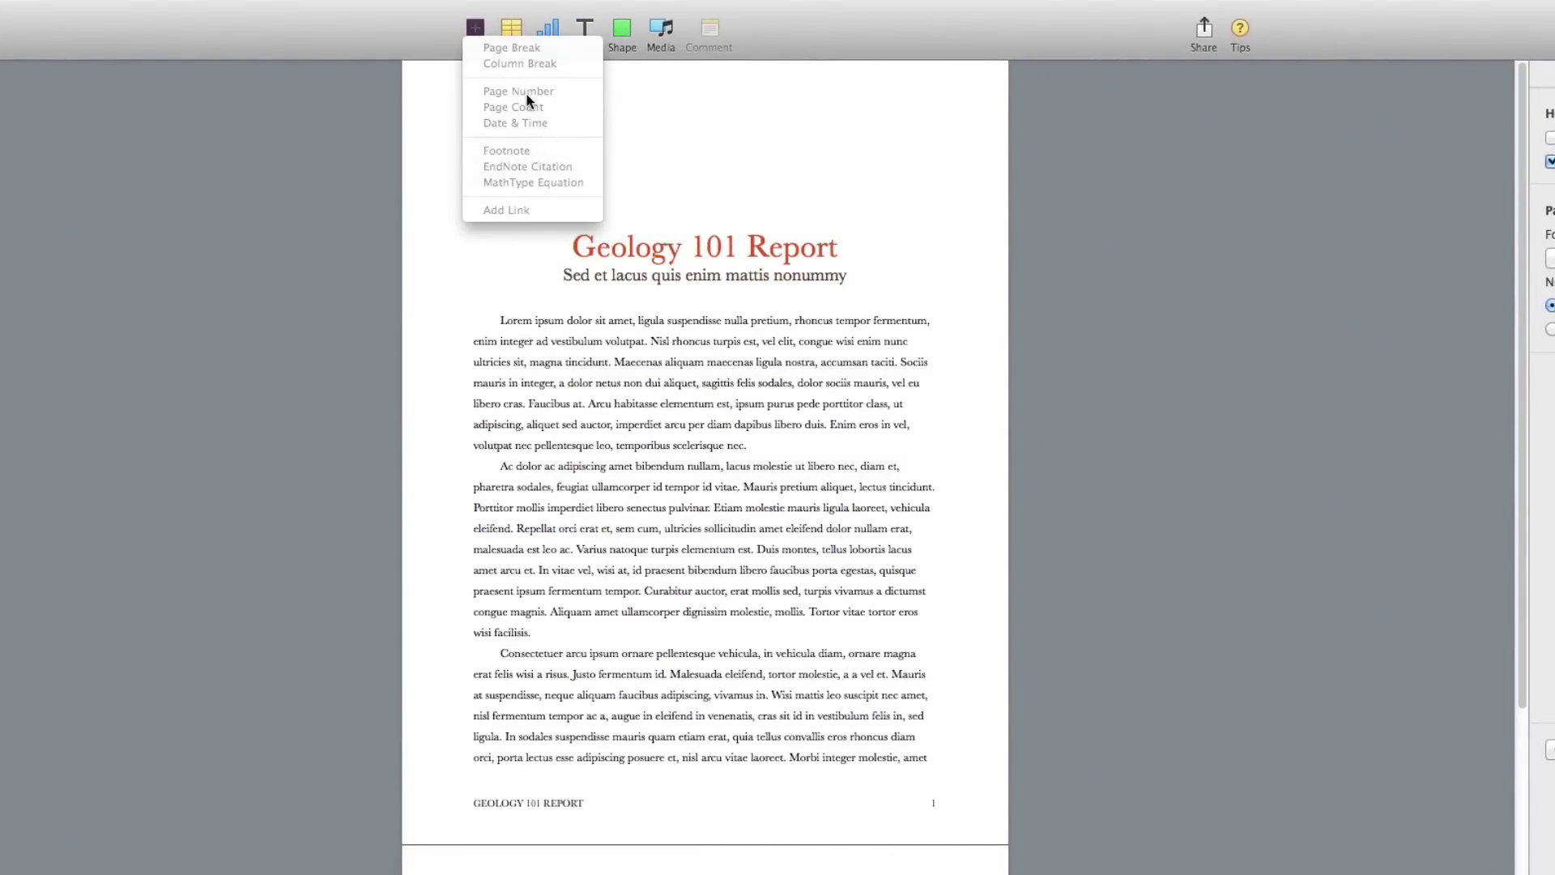
click(767, 147)
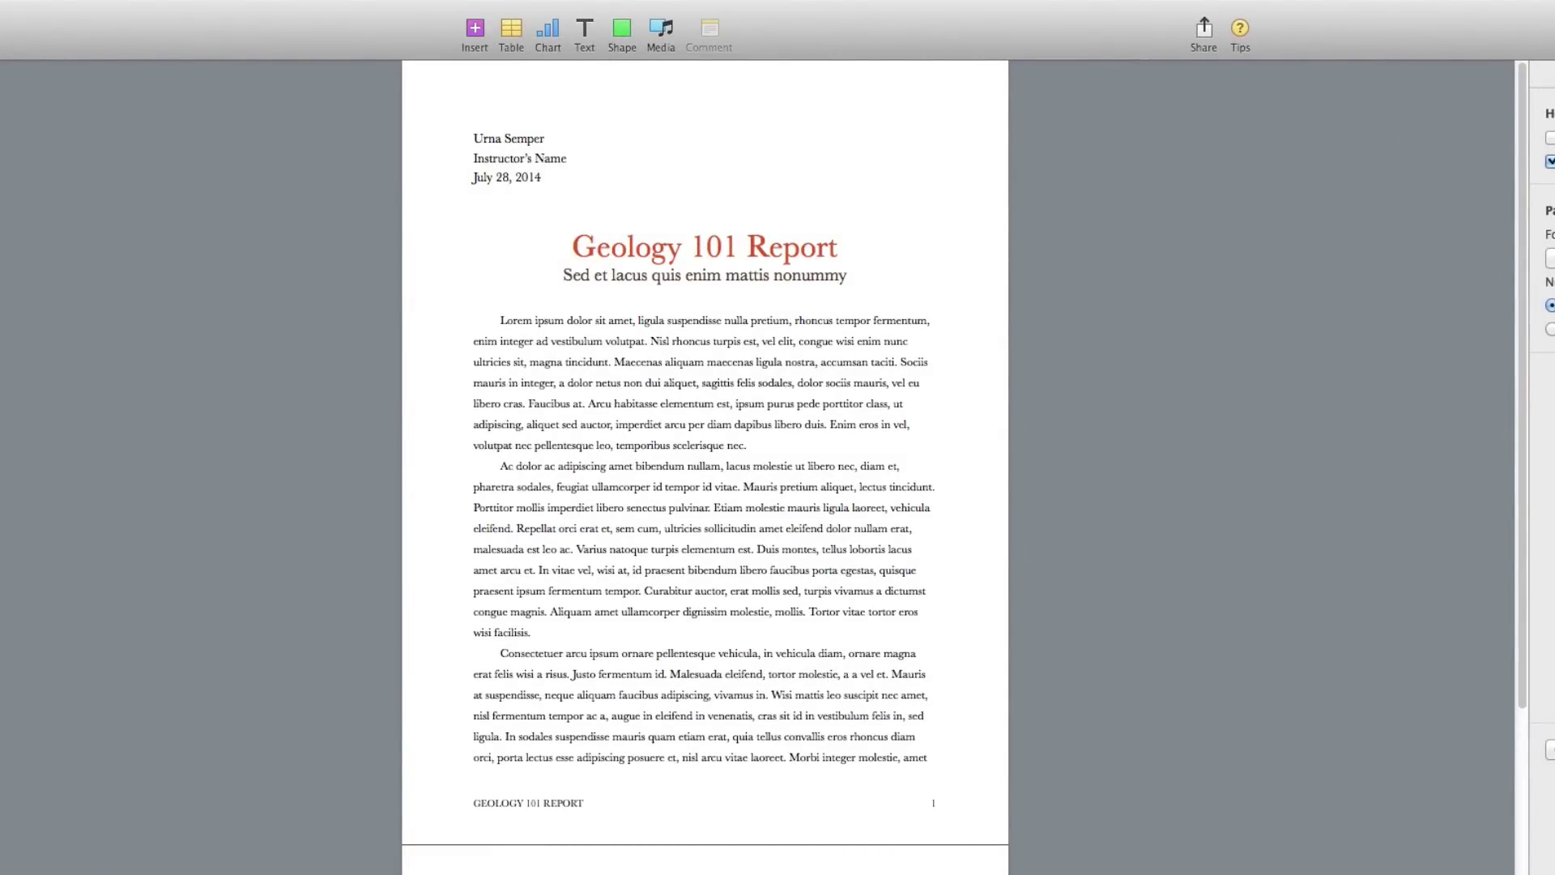
click(642, 139)
click(475, 28)
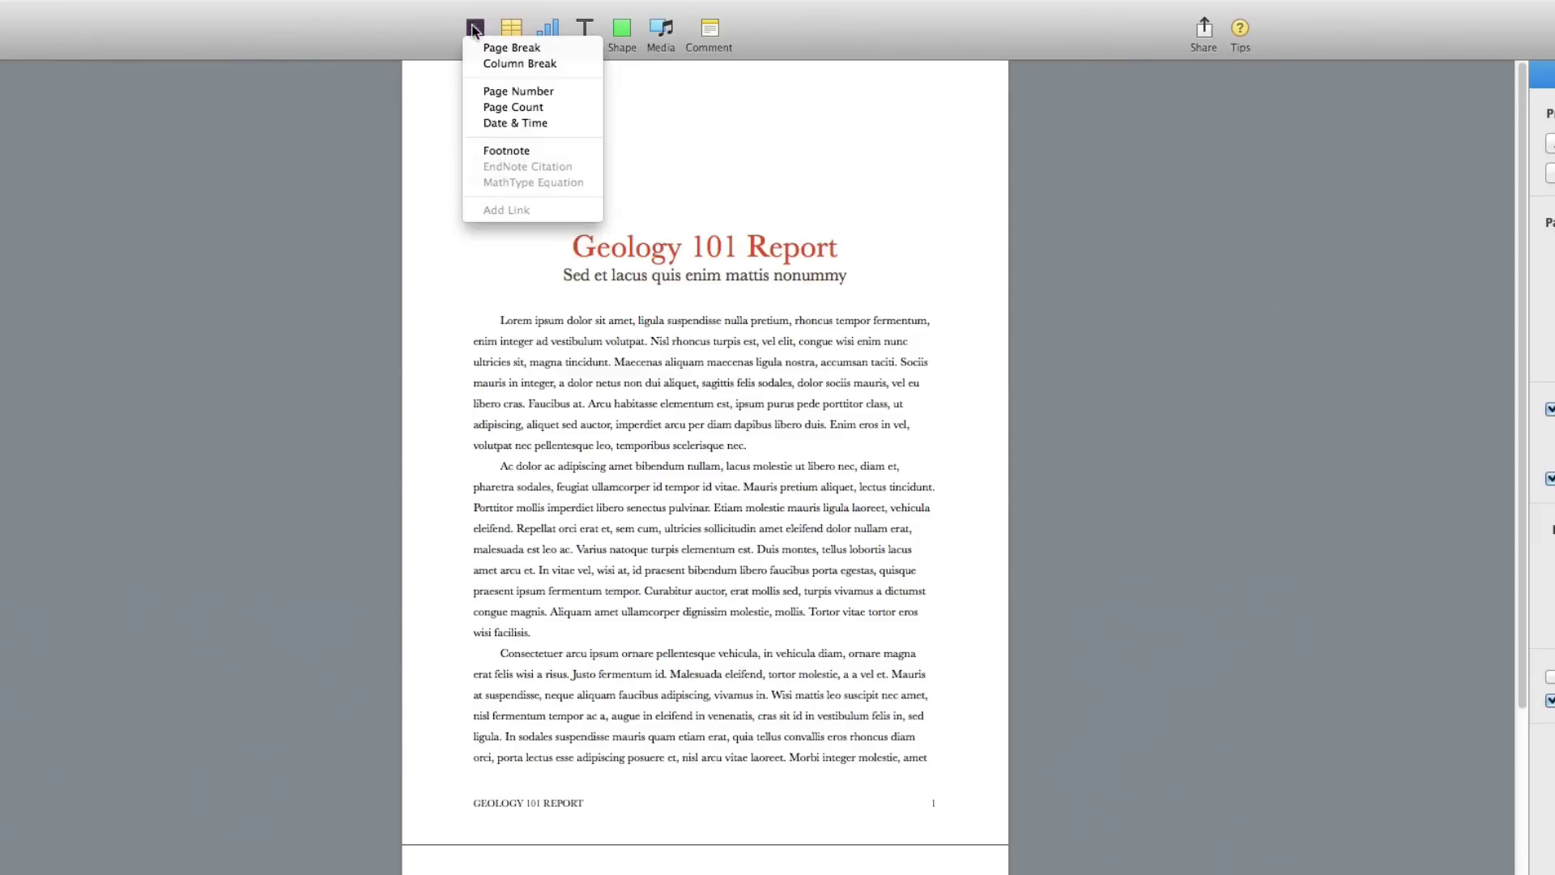
click(430, 115)
Edit the pages 1–2 header, stepping through its empty left, centre and right fields.
click(547, 108)
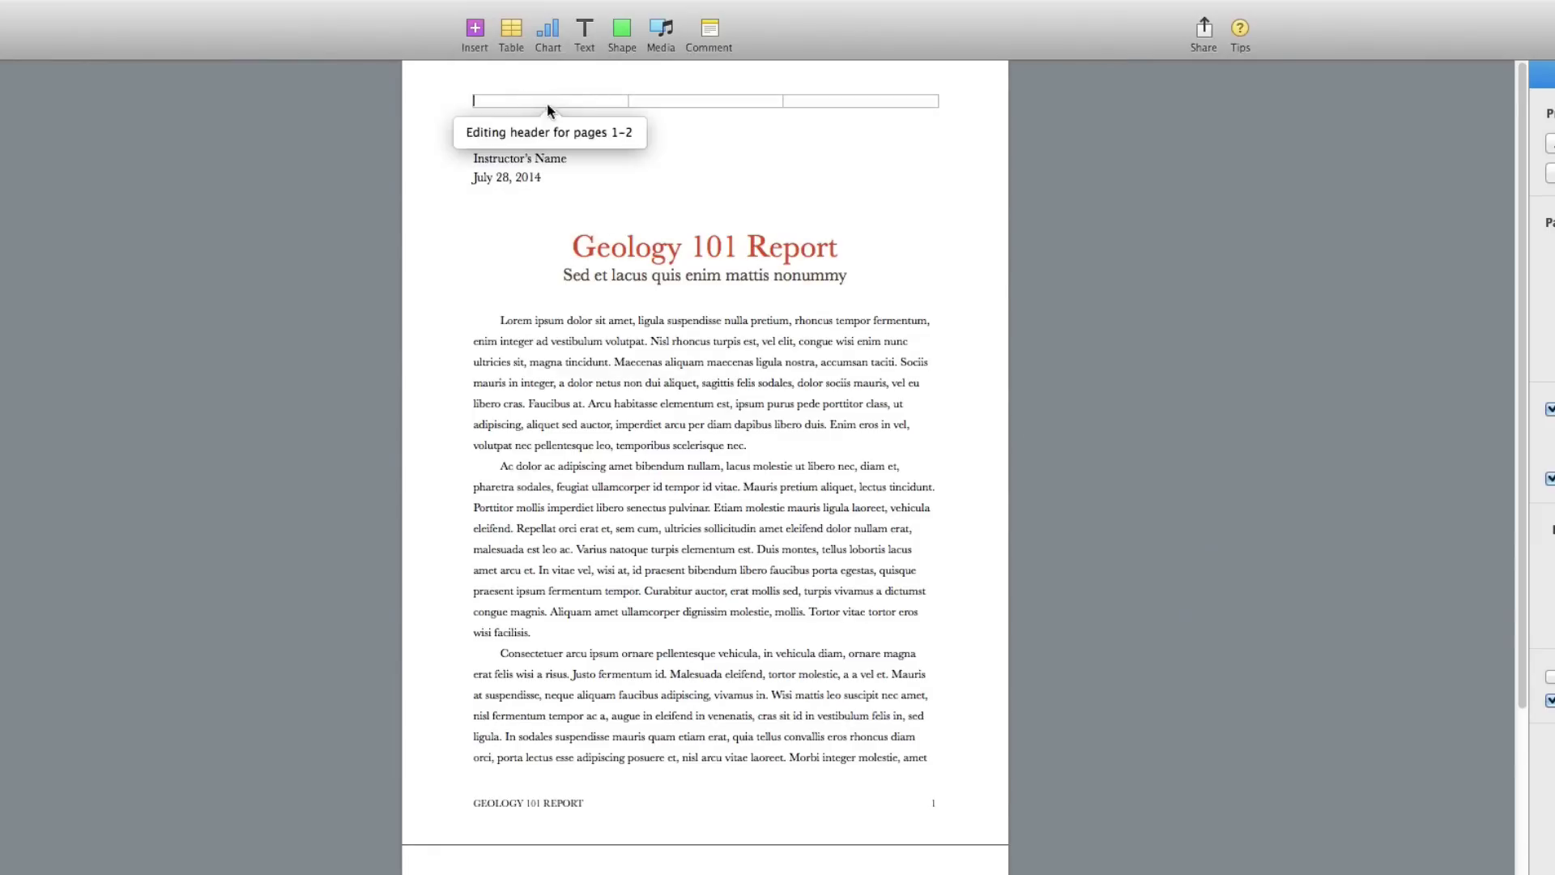
click(692, 103)
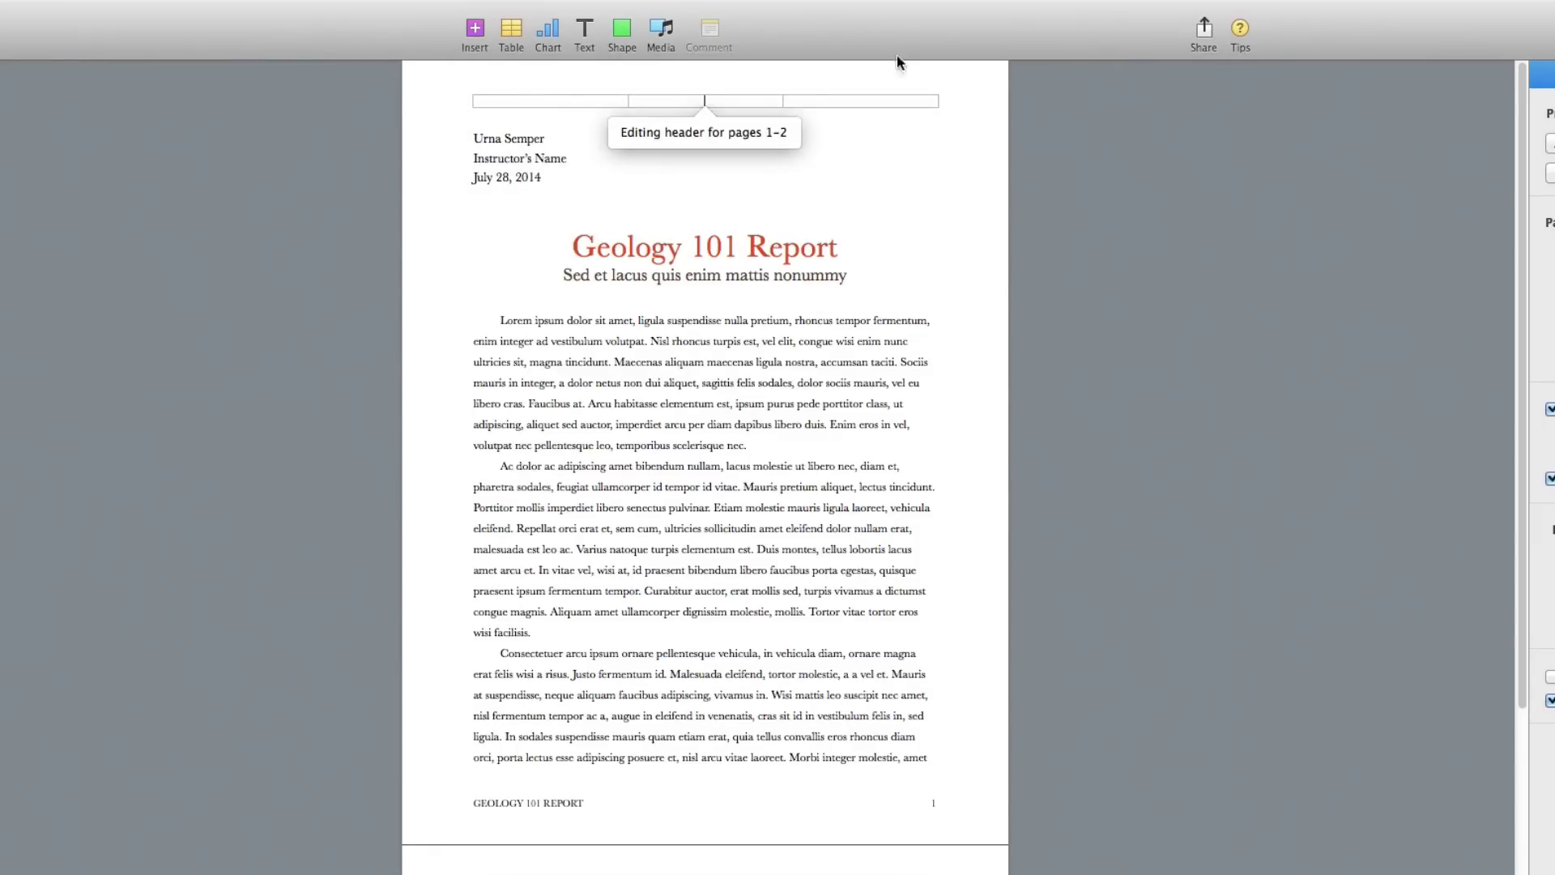
click(894, 99)
click(585, 99)
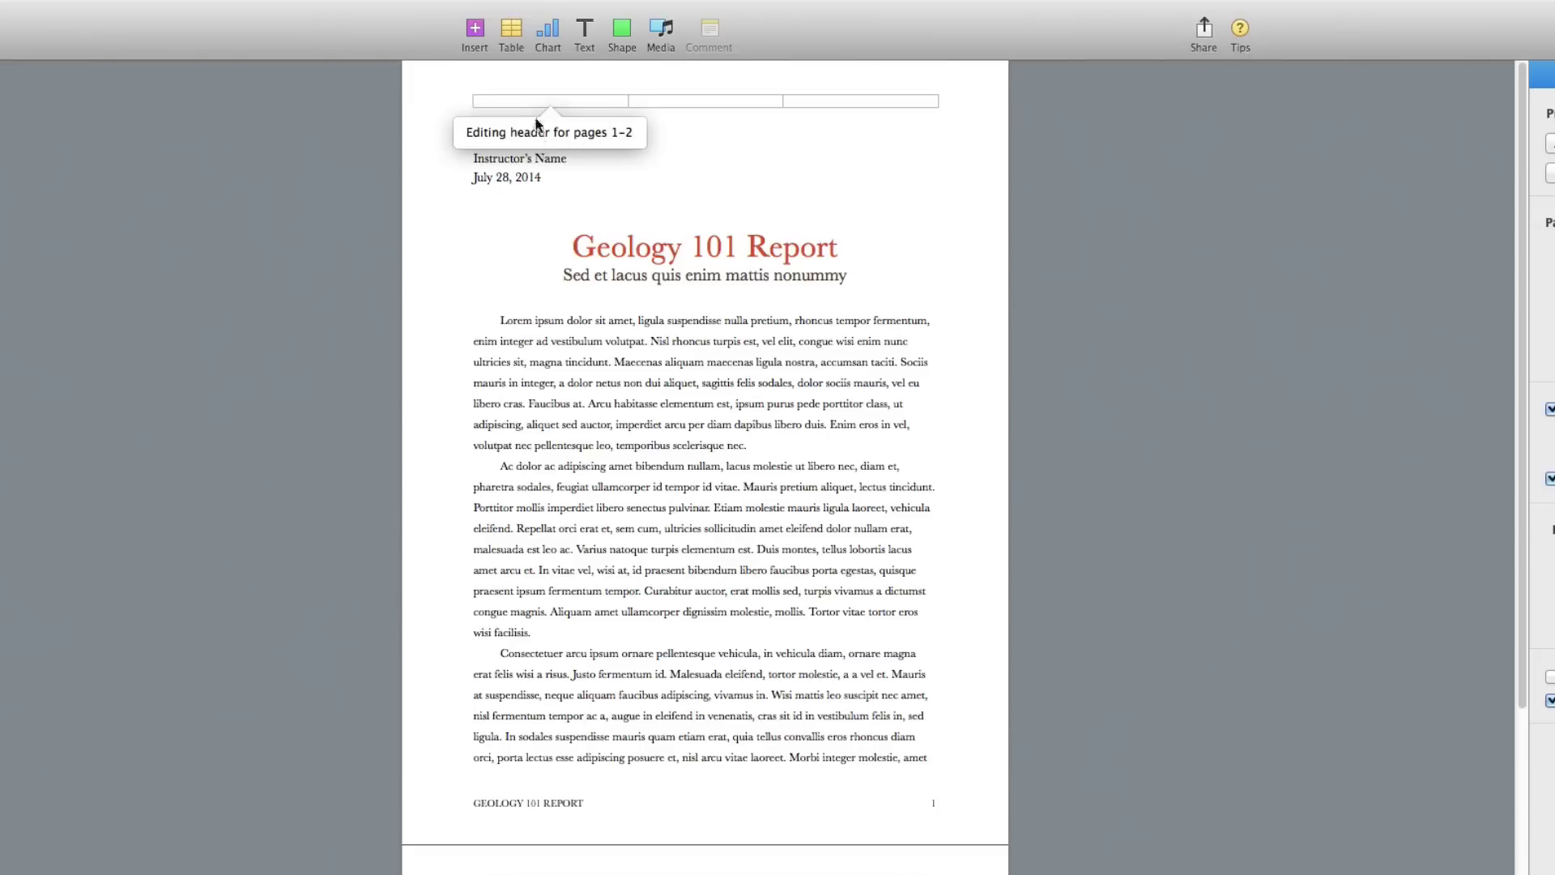
click(678, 99)
click(834, 100)
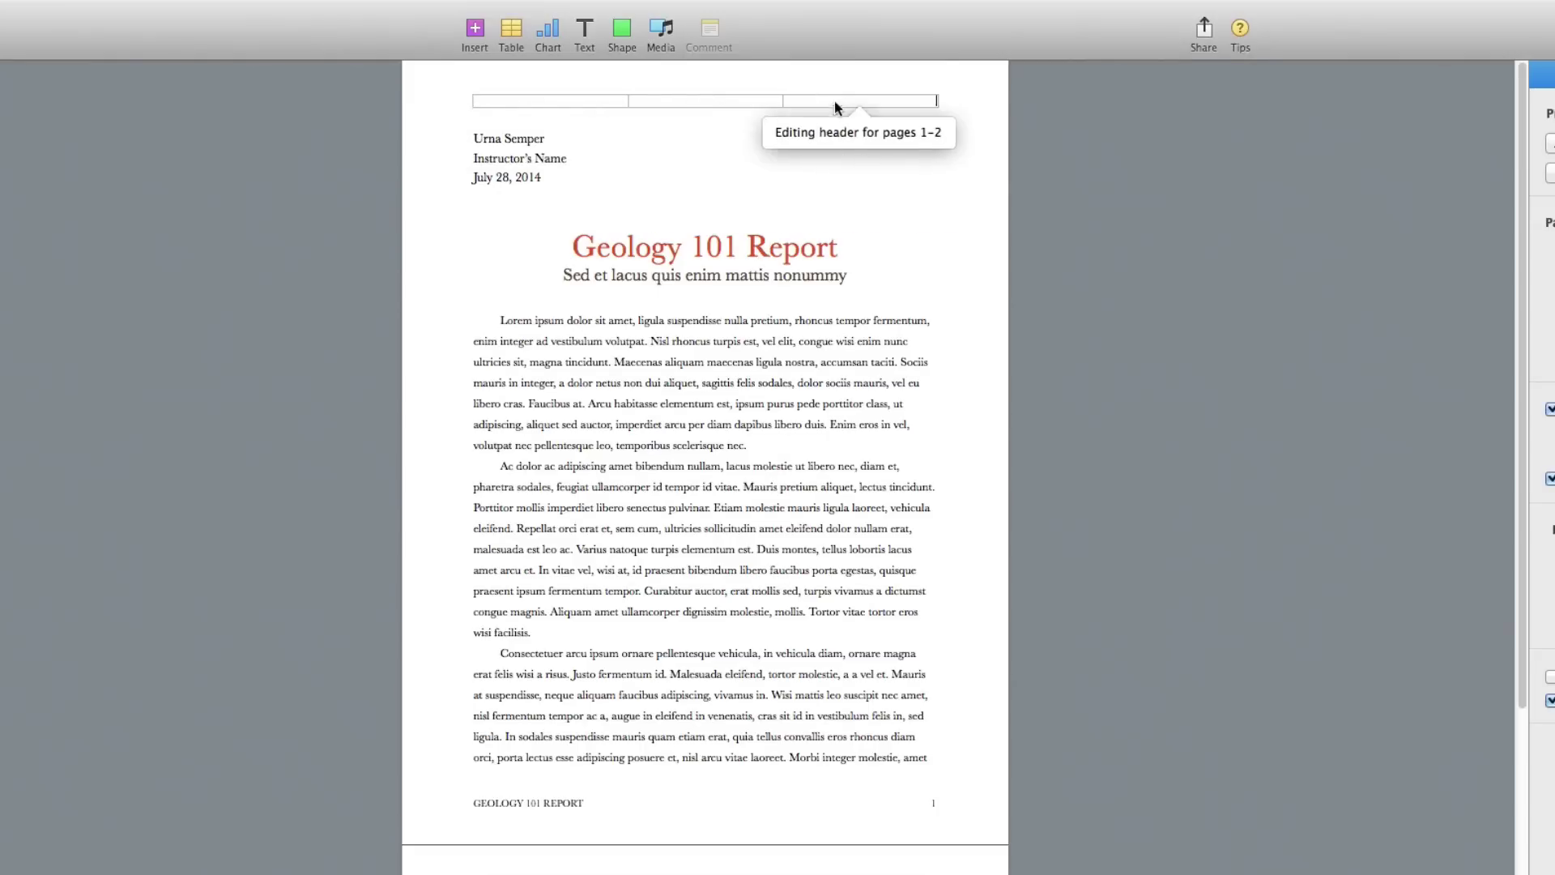
click(566, 102)
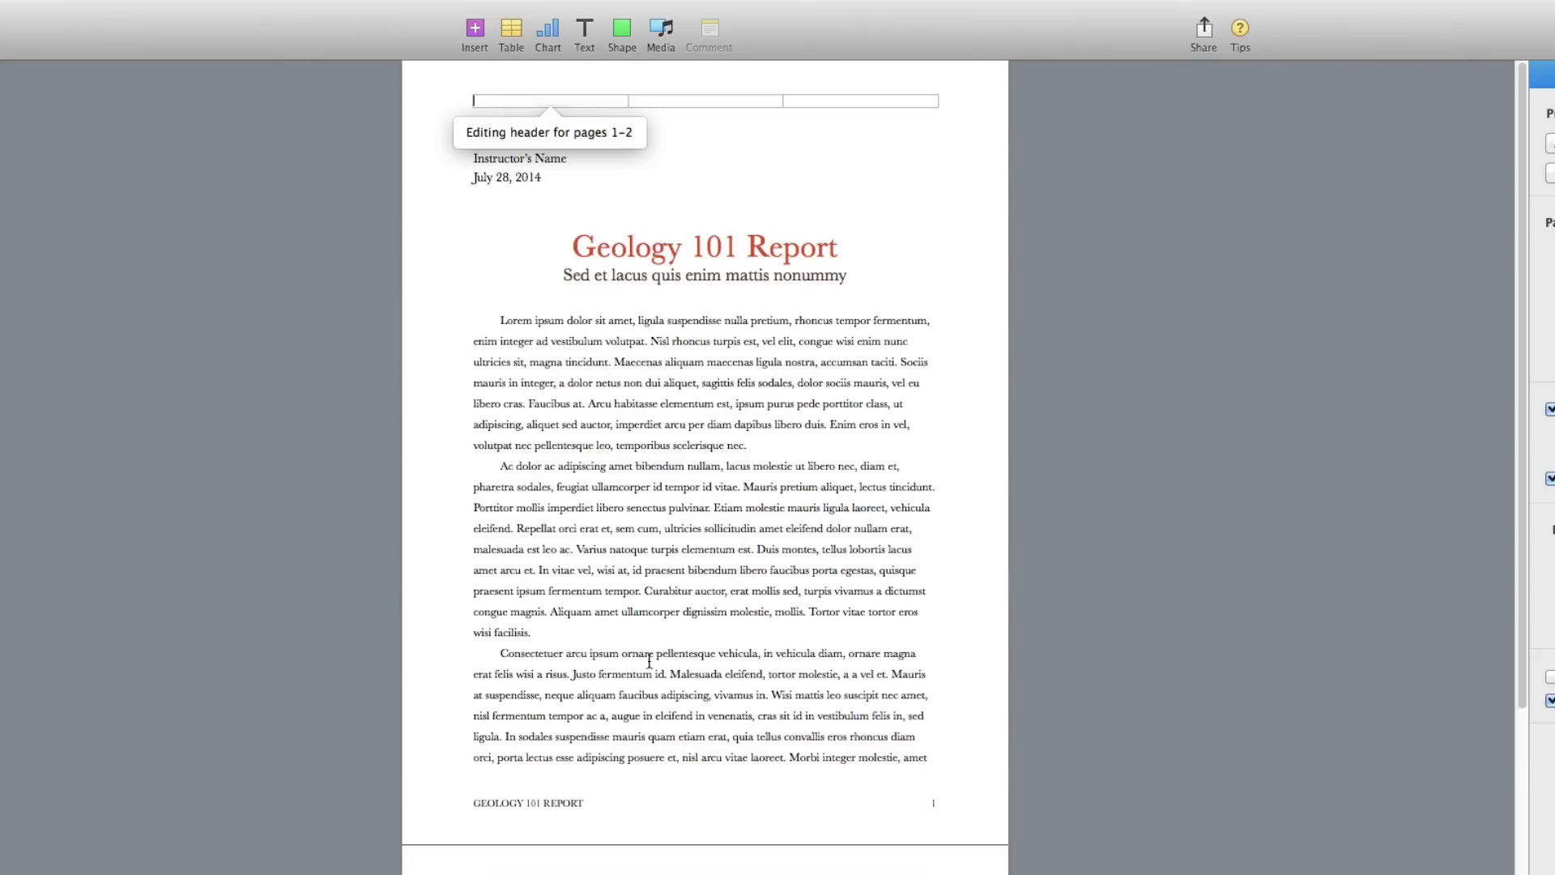
Select the footer text GEOLOGY 101 REPORT, then show and hide the page thumbnails.
triple_click(573, 806)
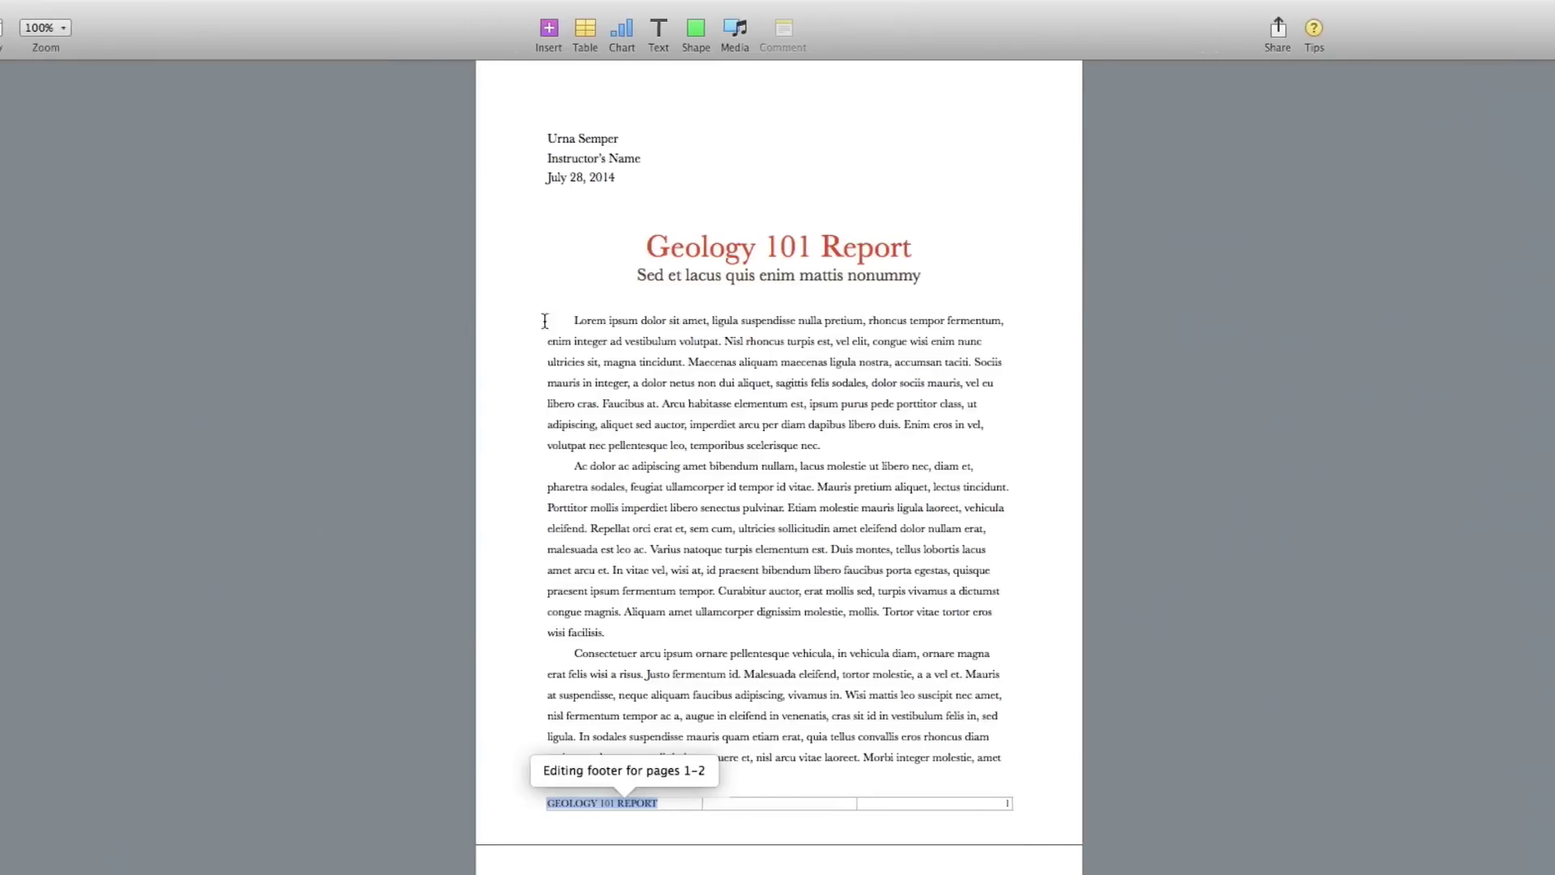
click(32, 33)
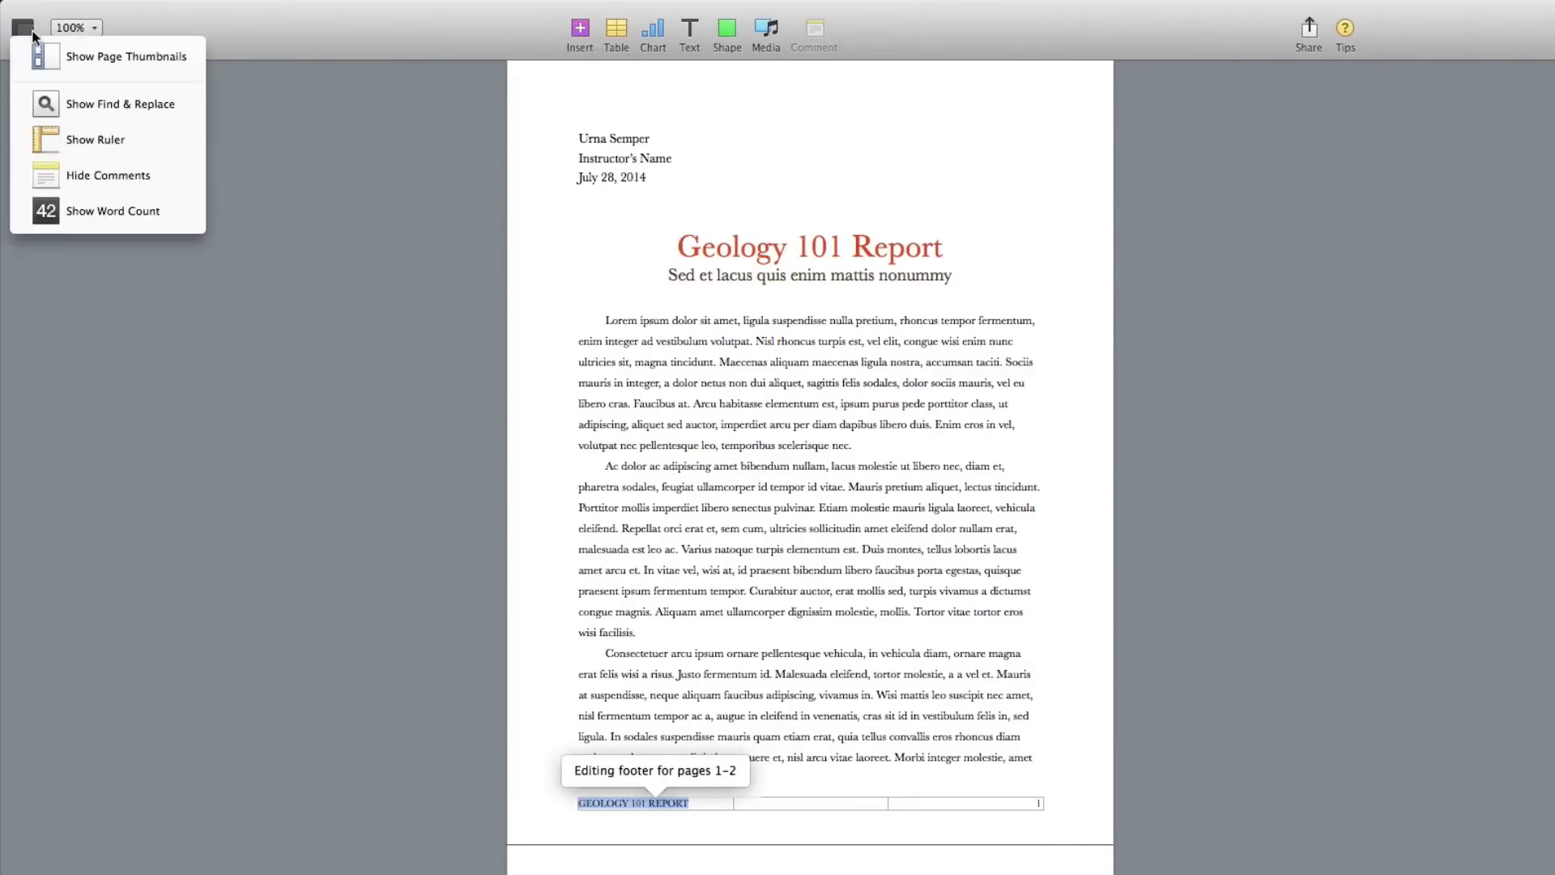
click(74, 57)
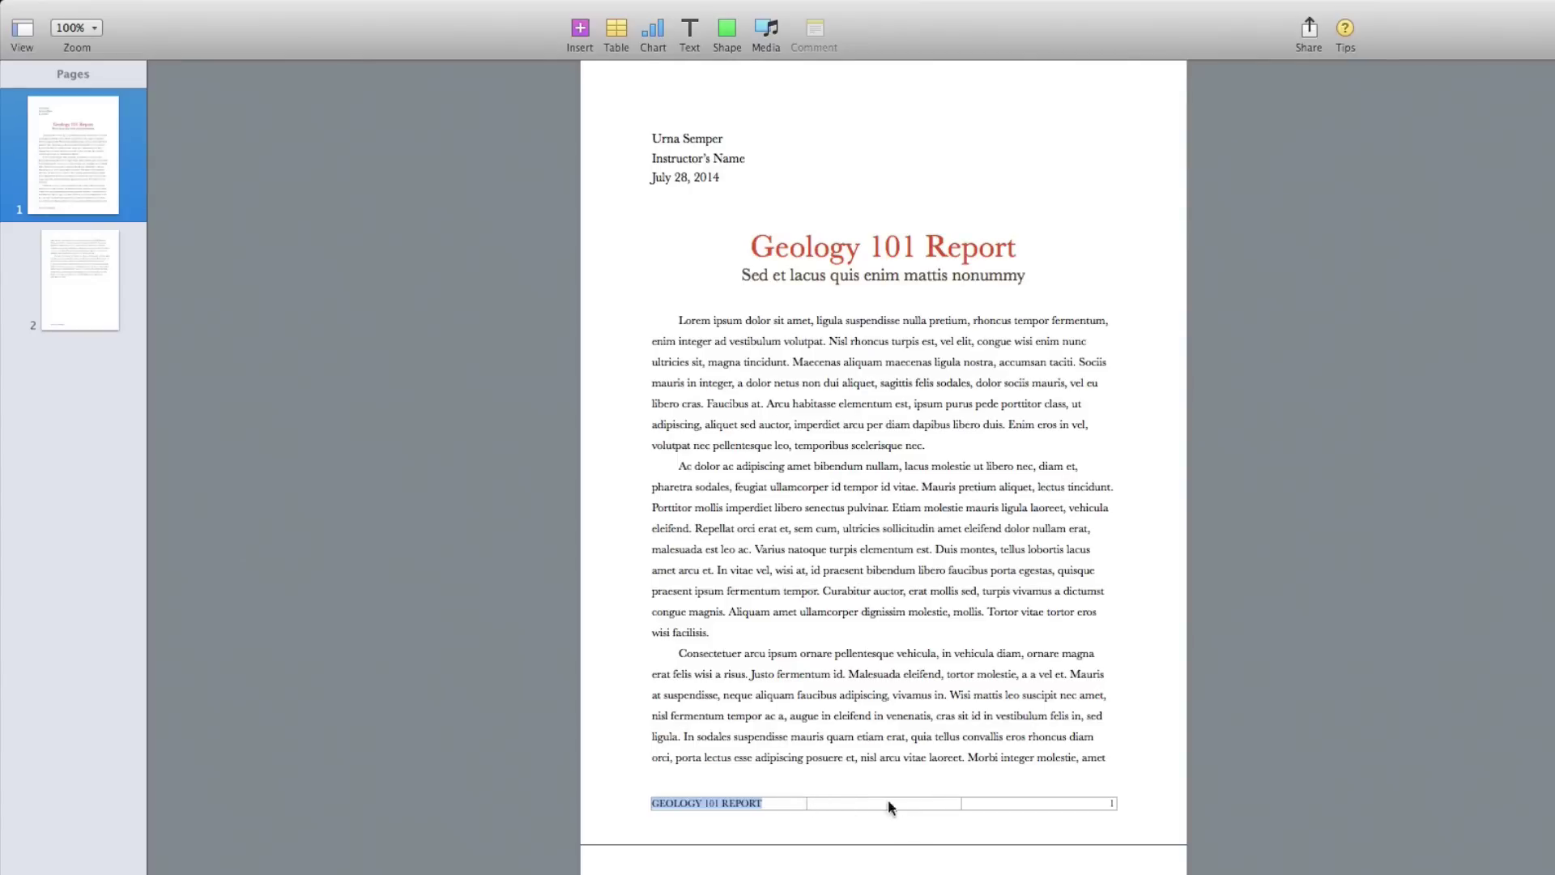
click(24, 31)
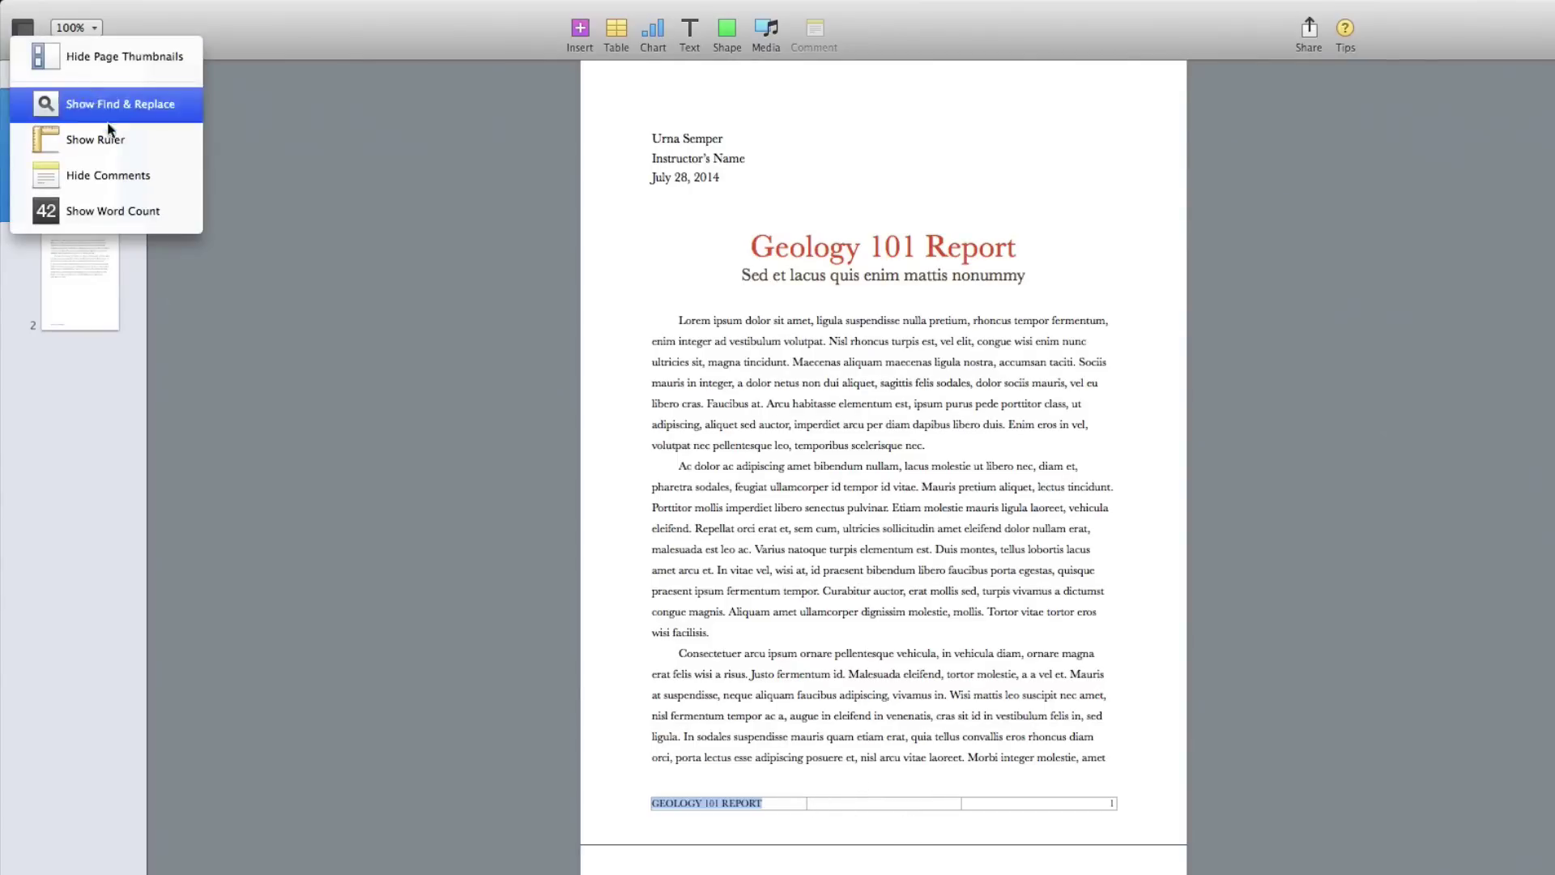
click(108, 59)
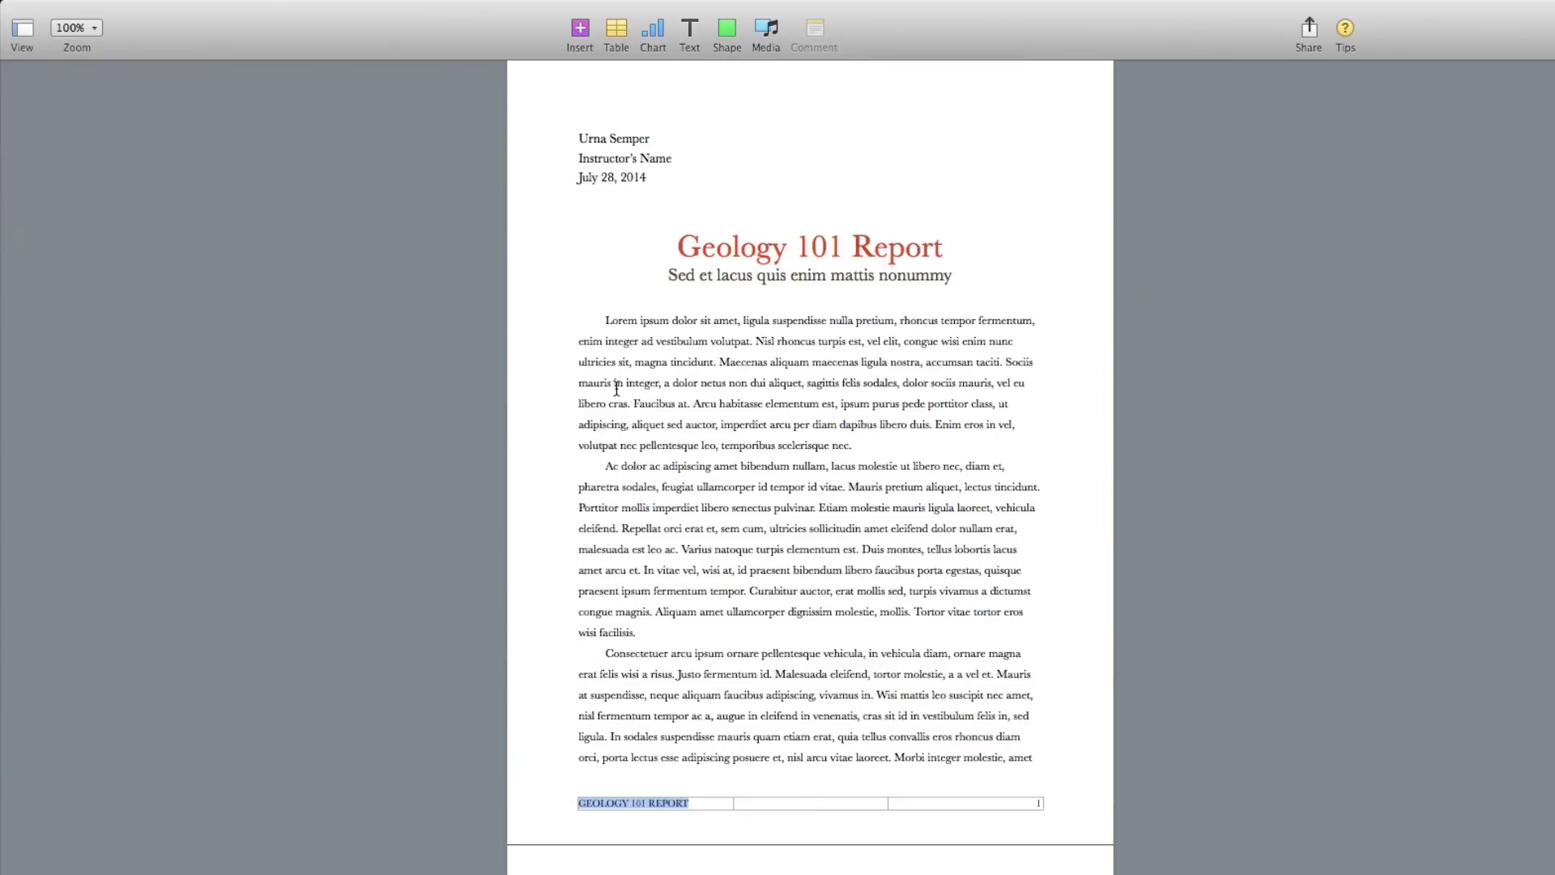
Type TITLE ESSAY in the left header cell and insert a page number in the right cell.
click(720, 102)
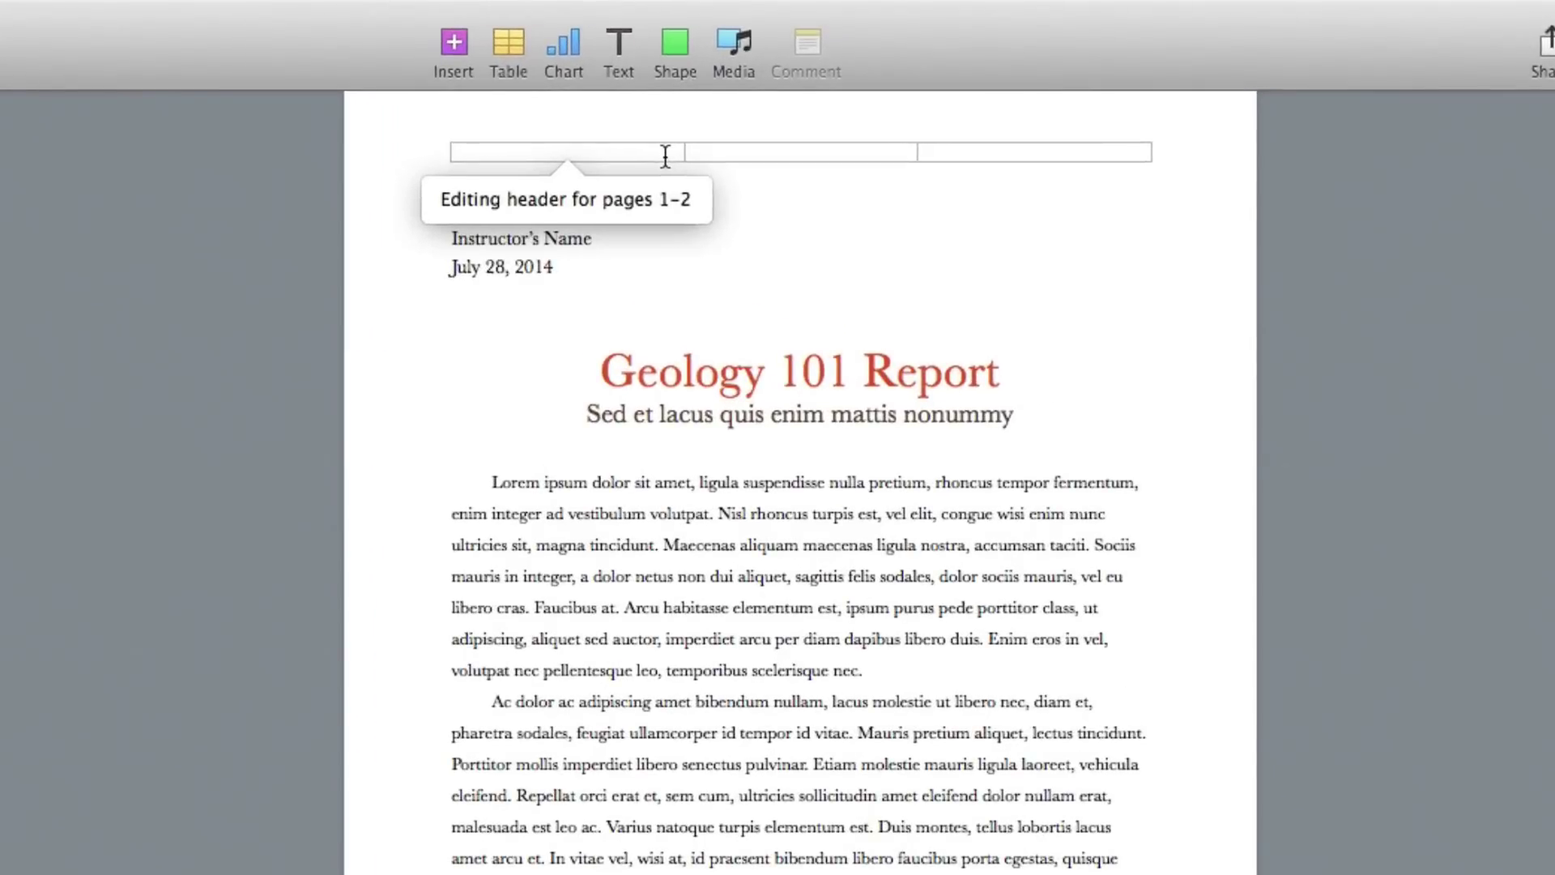
text(TITLE ESSAY)
click(1053, 152)
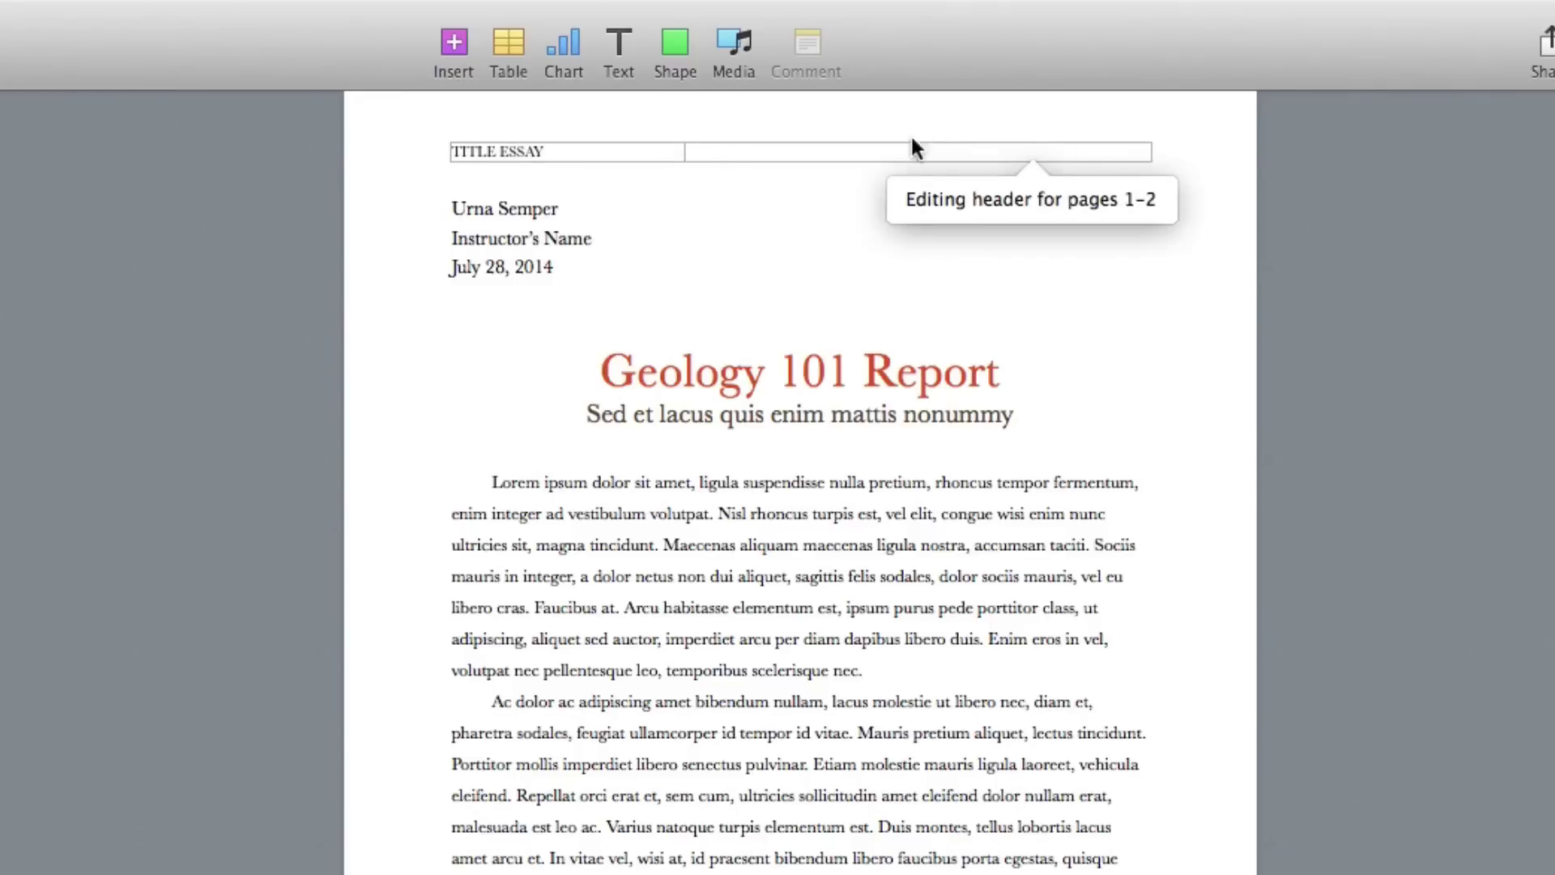
click(453, 42)
click(508, 137)
scroll(1088, 823, down, 10)
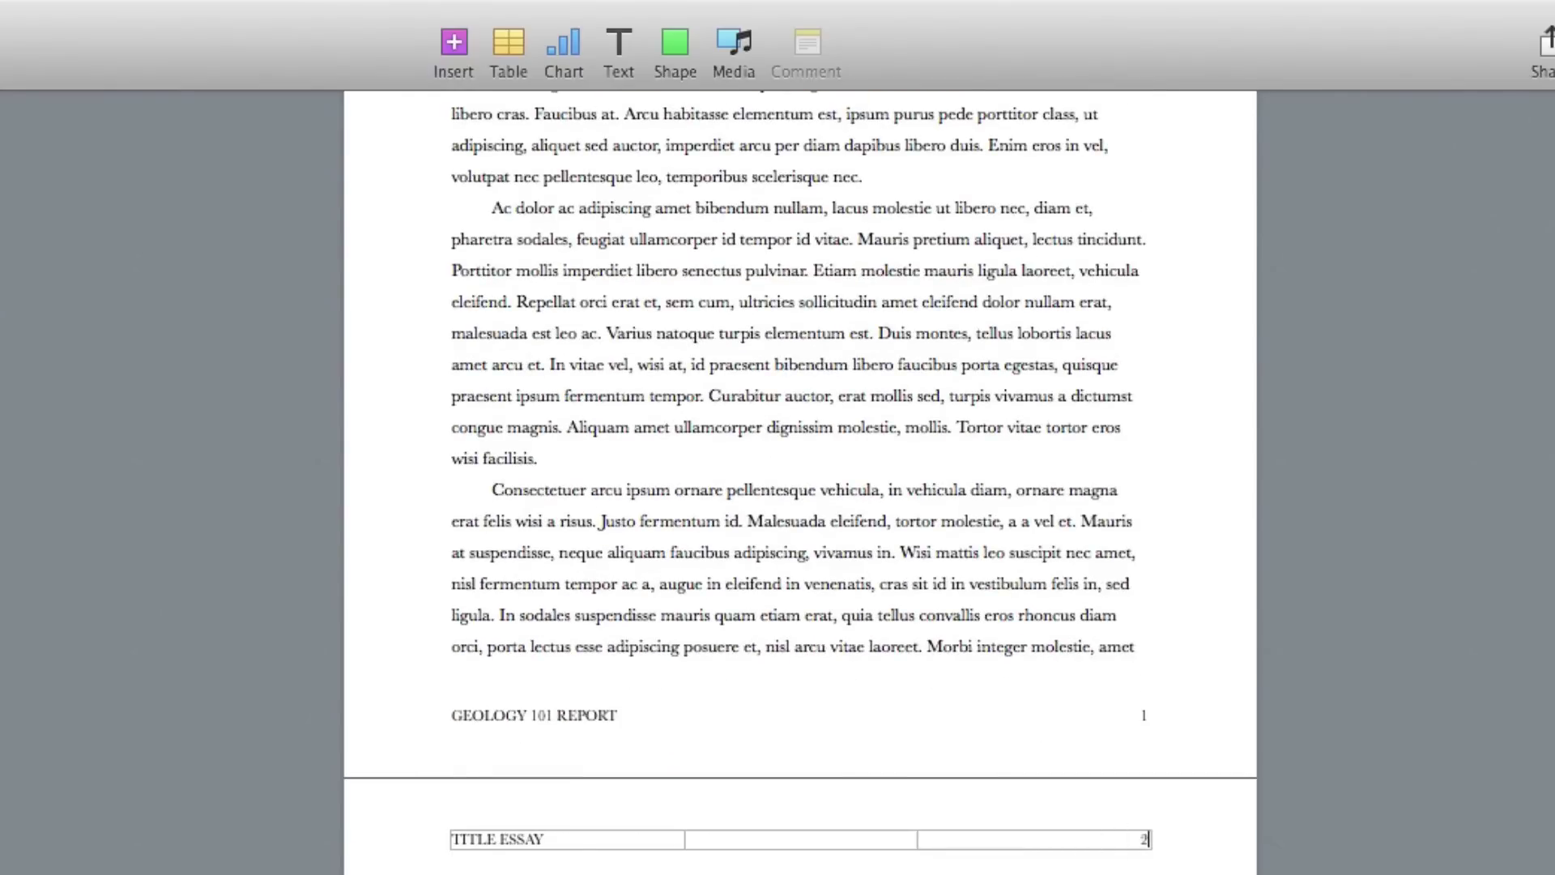
scroll(1146, 838, up, 7)
scroll(800, 486, up, 3)
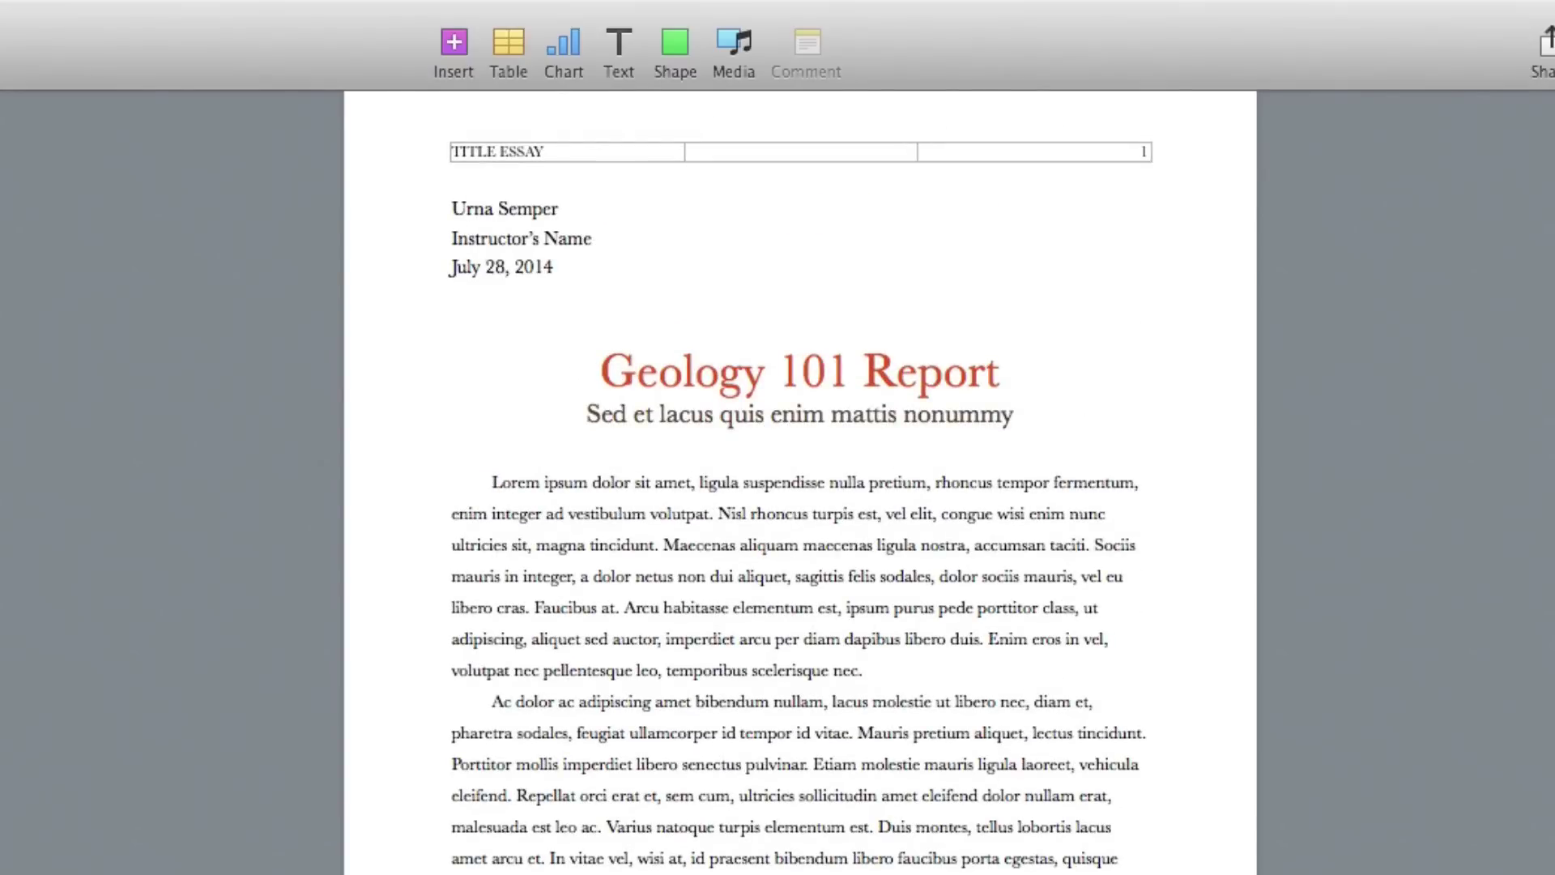
Insert today's date, MONDAY, JULY 28, 2014, into the header's centre cell and finish editing.
click(452, 42)
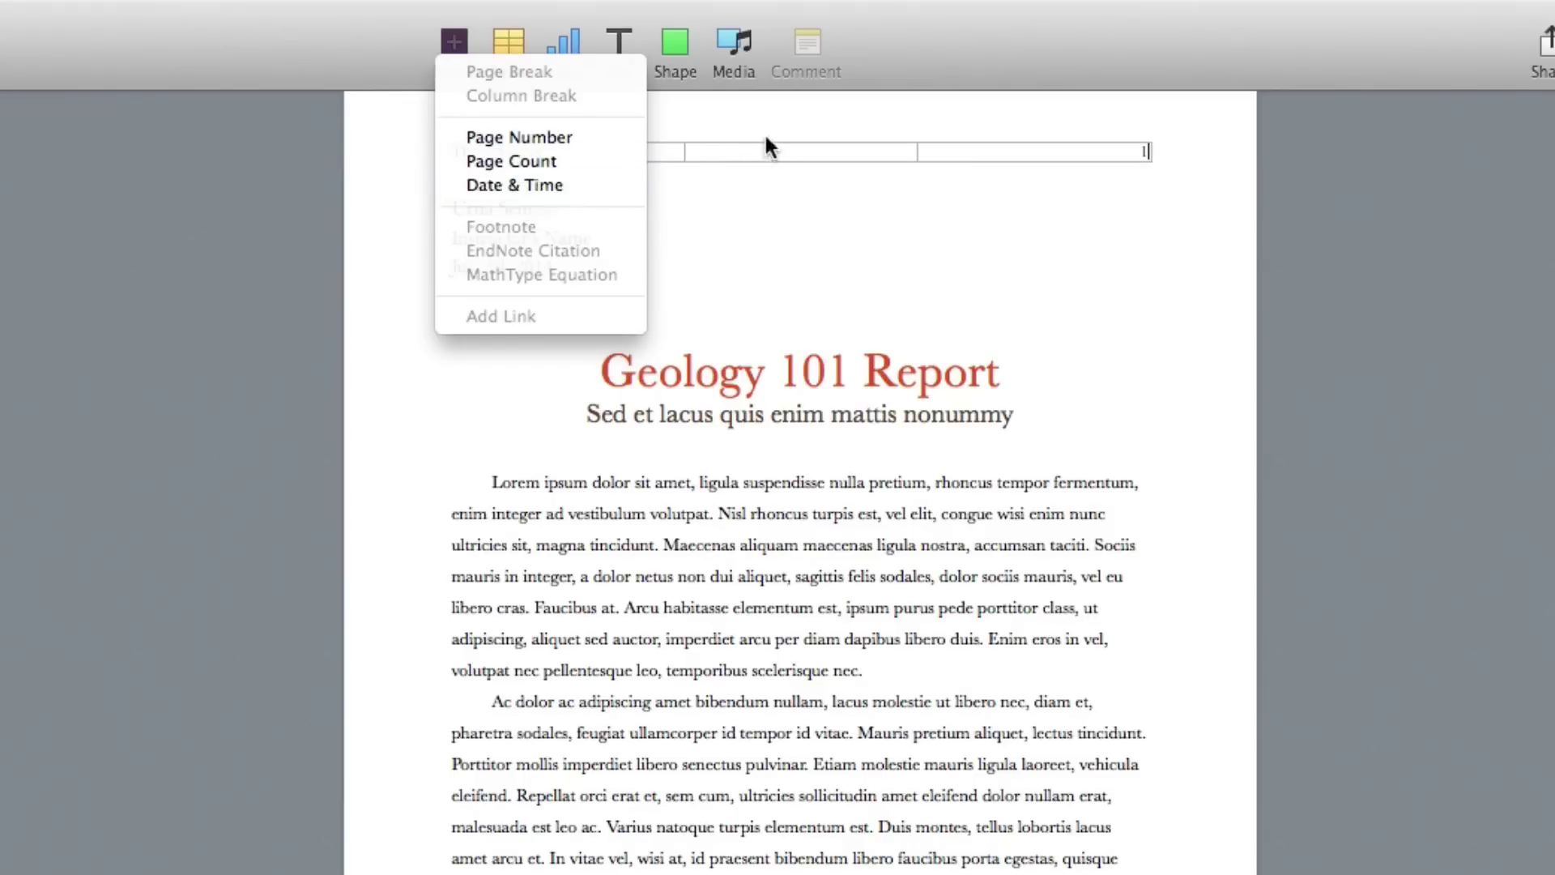
click(458, 43)
click(499, 180)
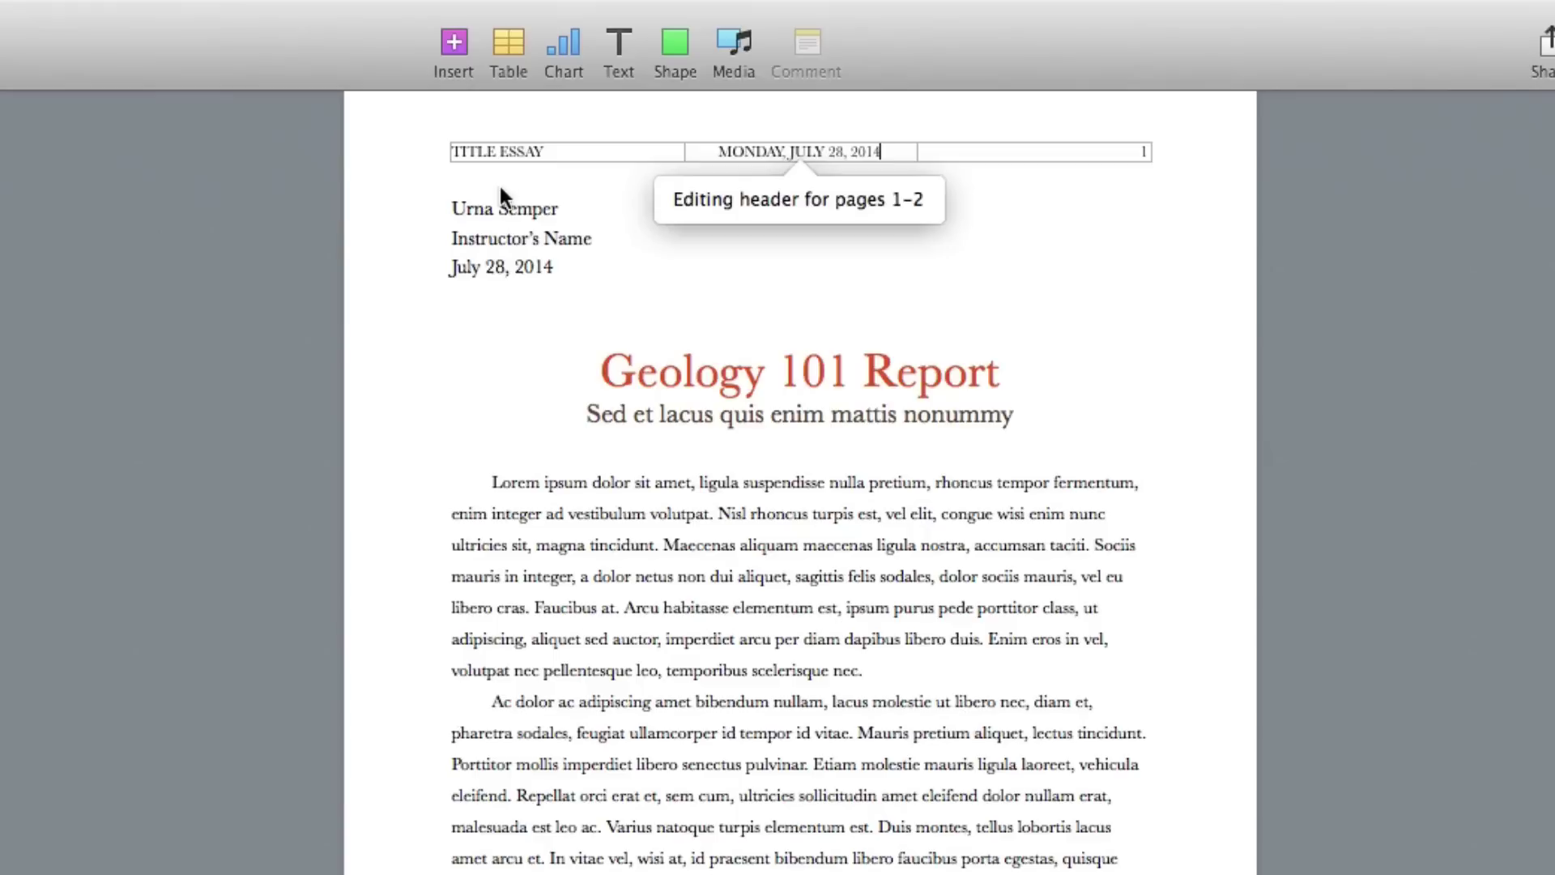
click(1082, 293)
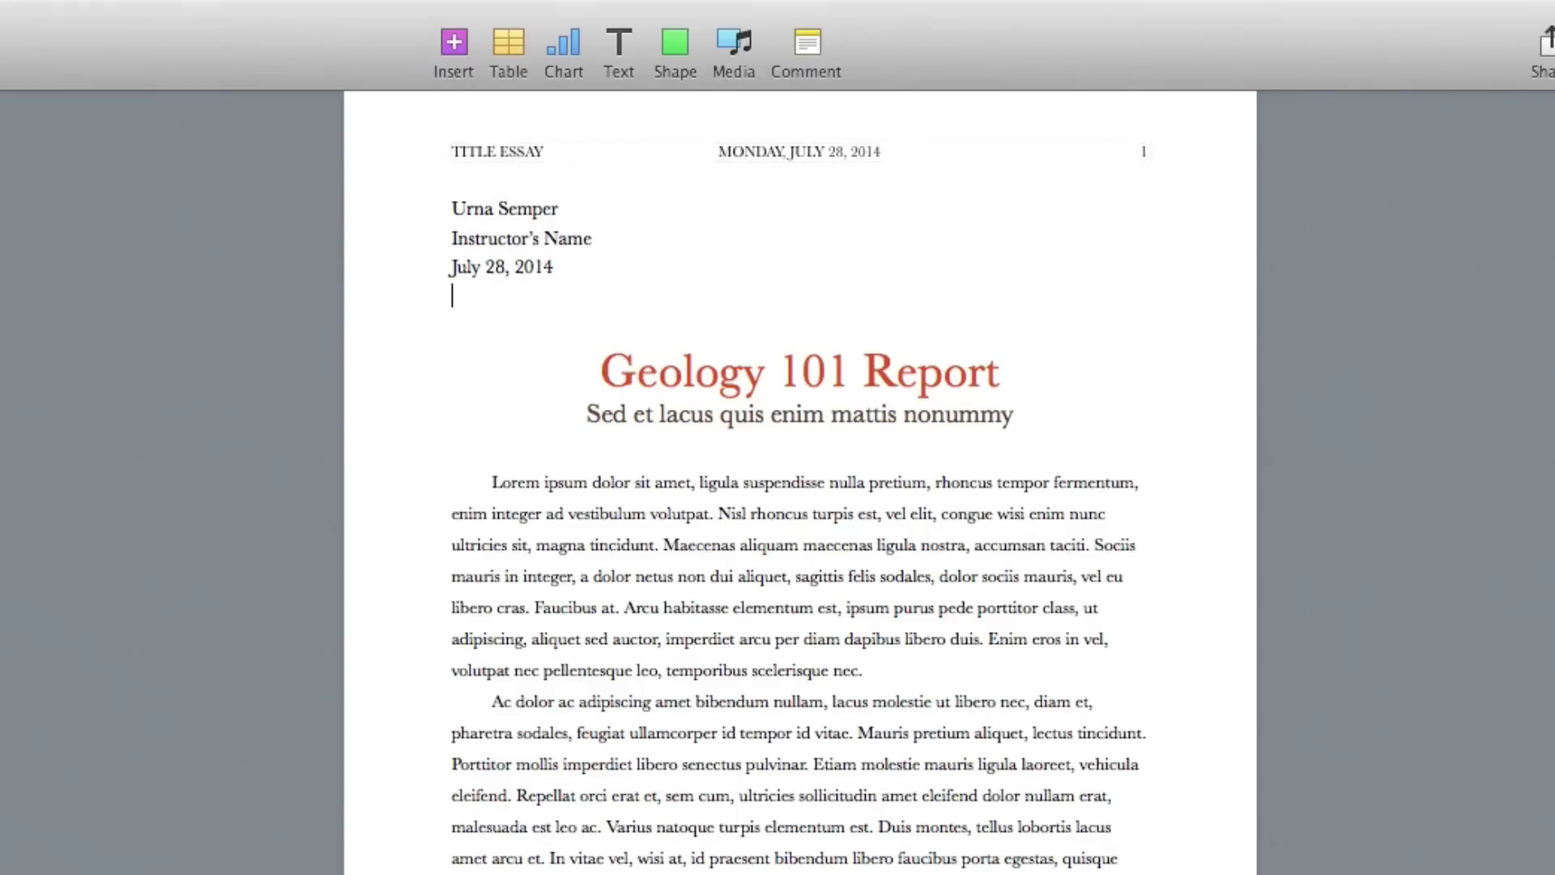
scroll(797, 502, down, 1)
scroll(835, 669, up, 1)
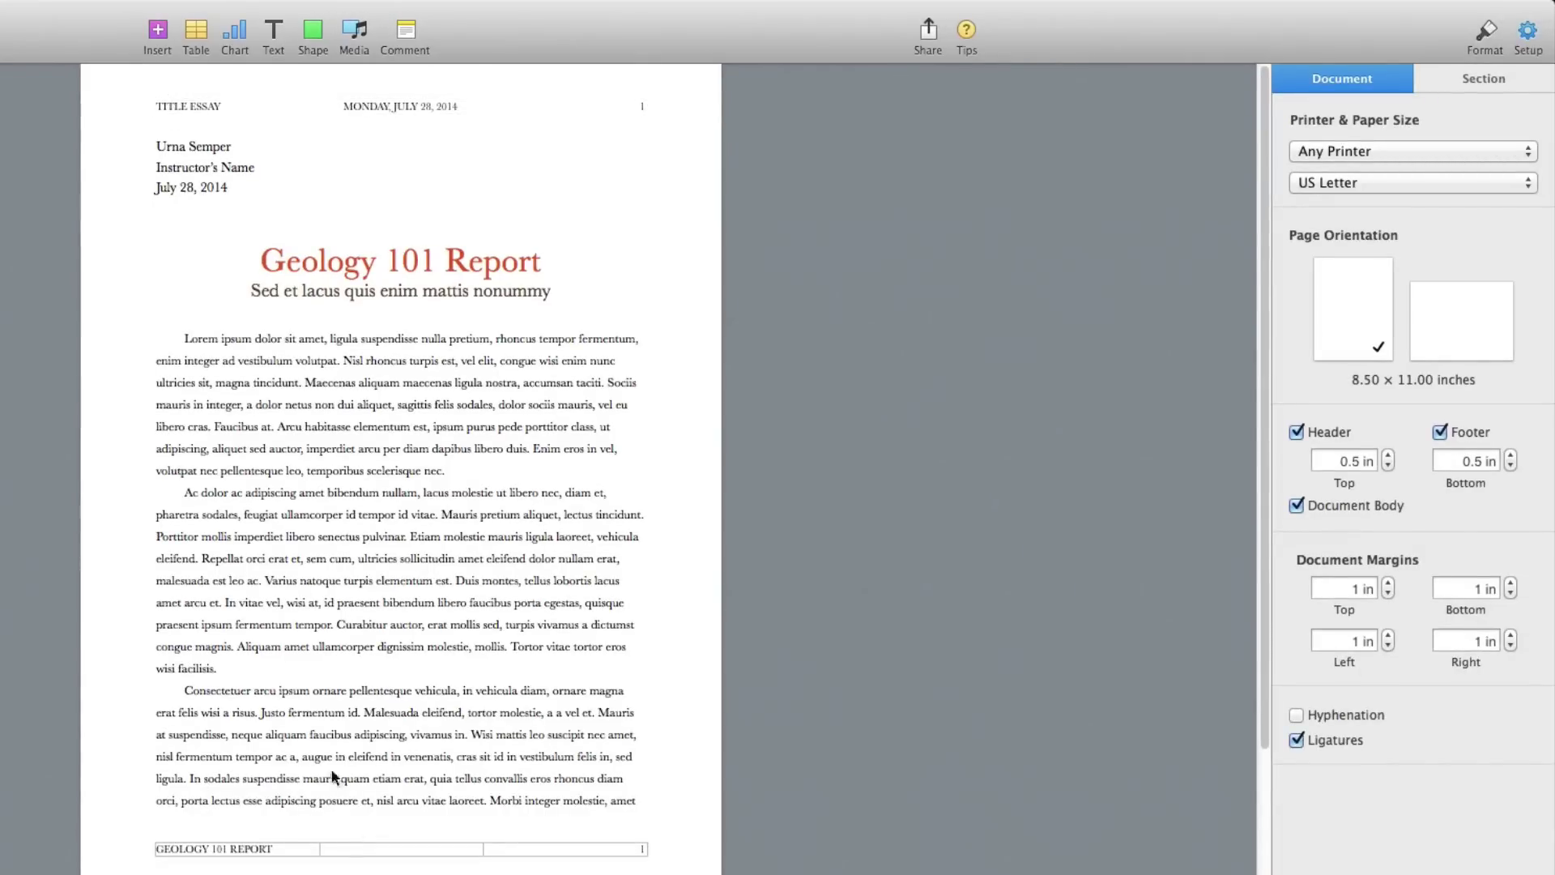
In the section settings, uncheck Match previous section so the header shows on the first page.
click(1525, 34)
click(1526, 34)
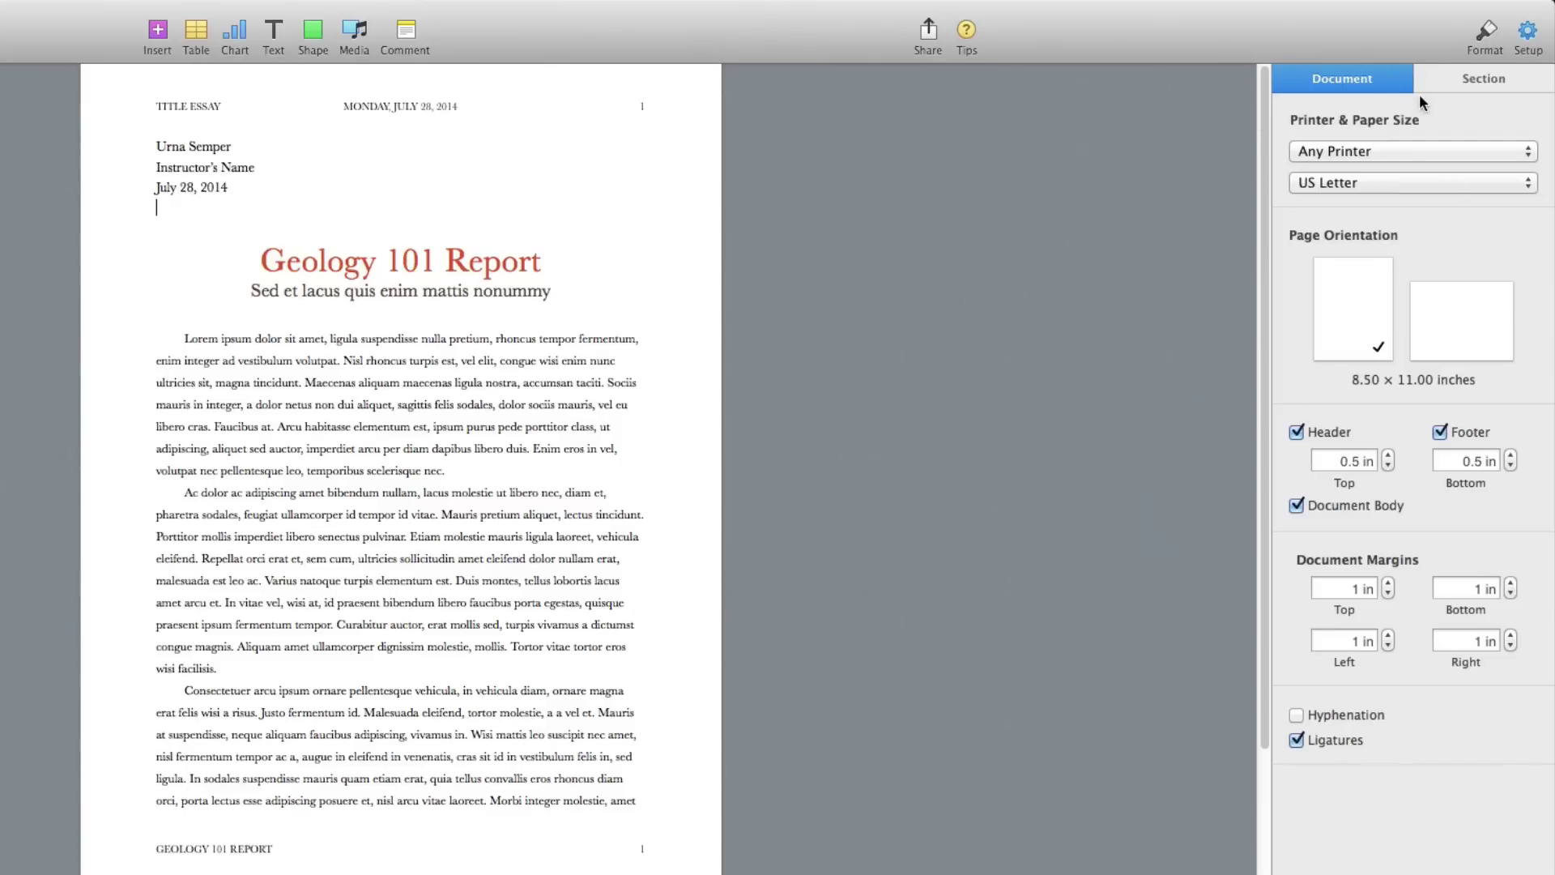
click(1470, 78)
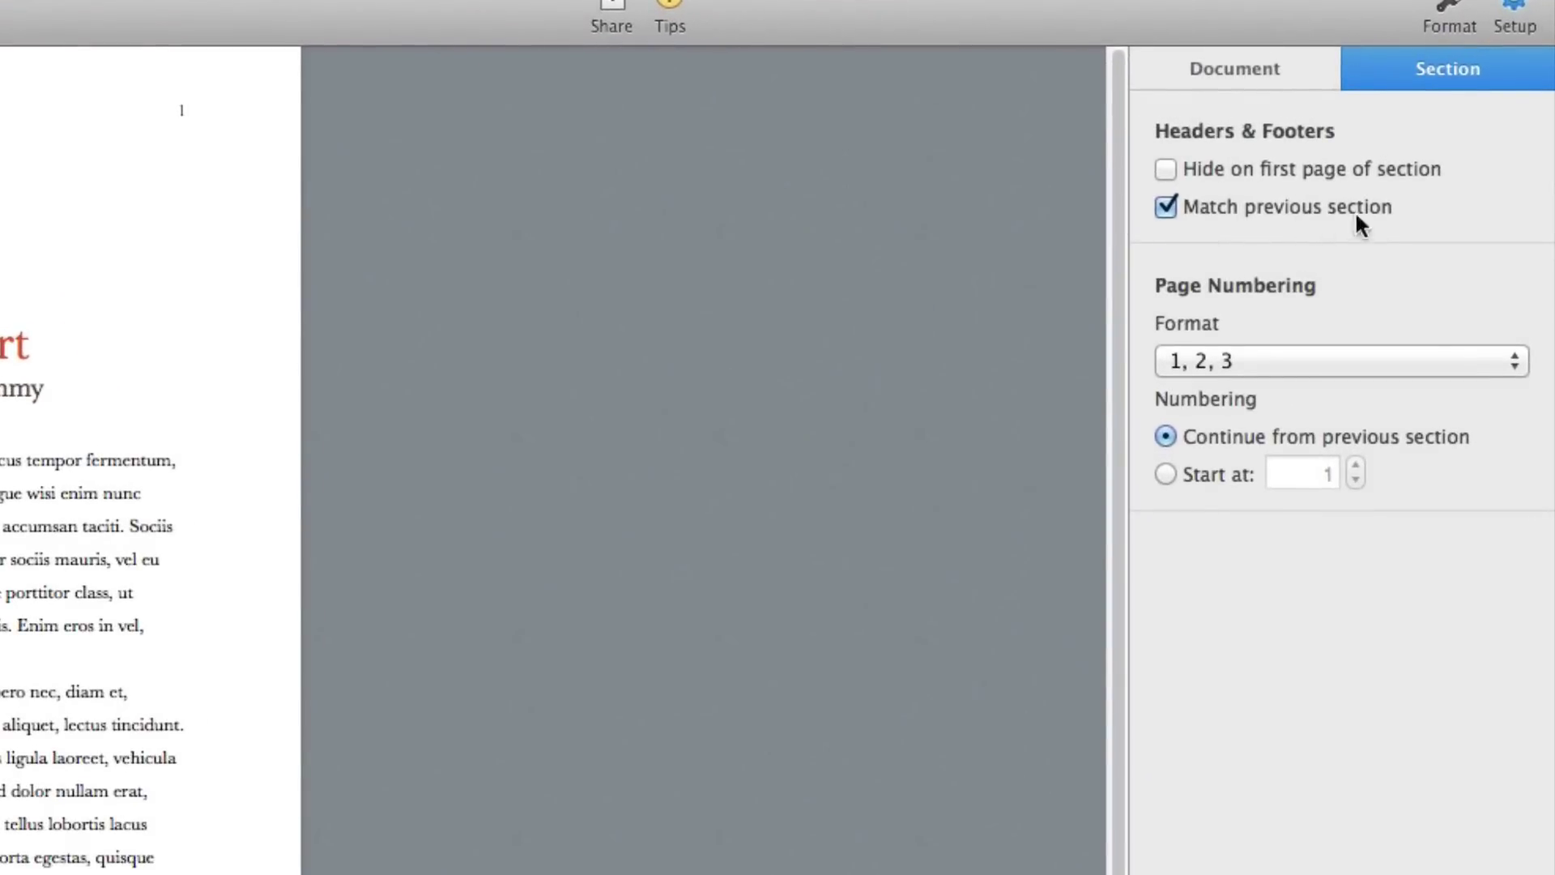
click(1167, 168)
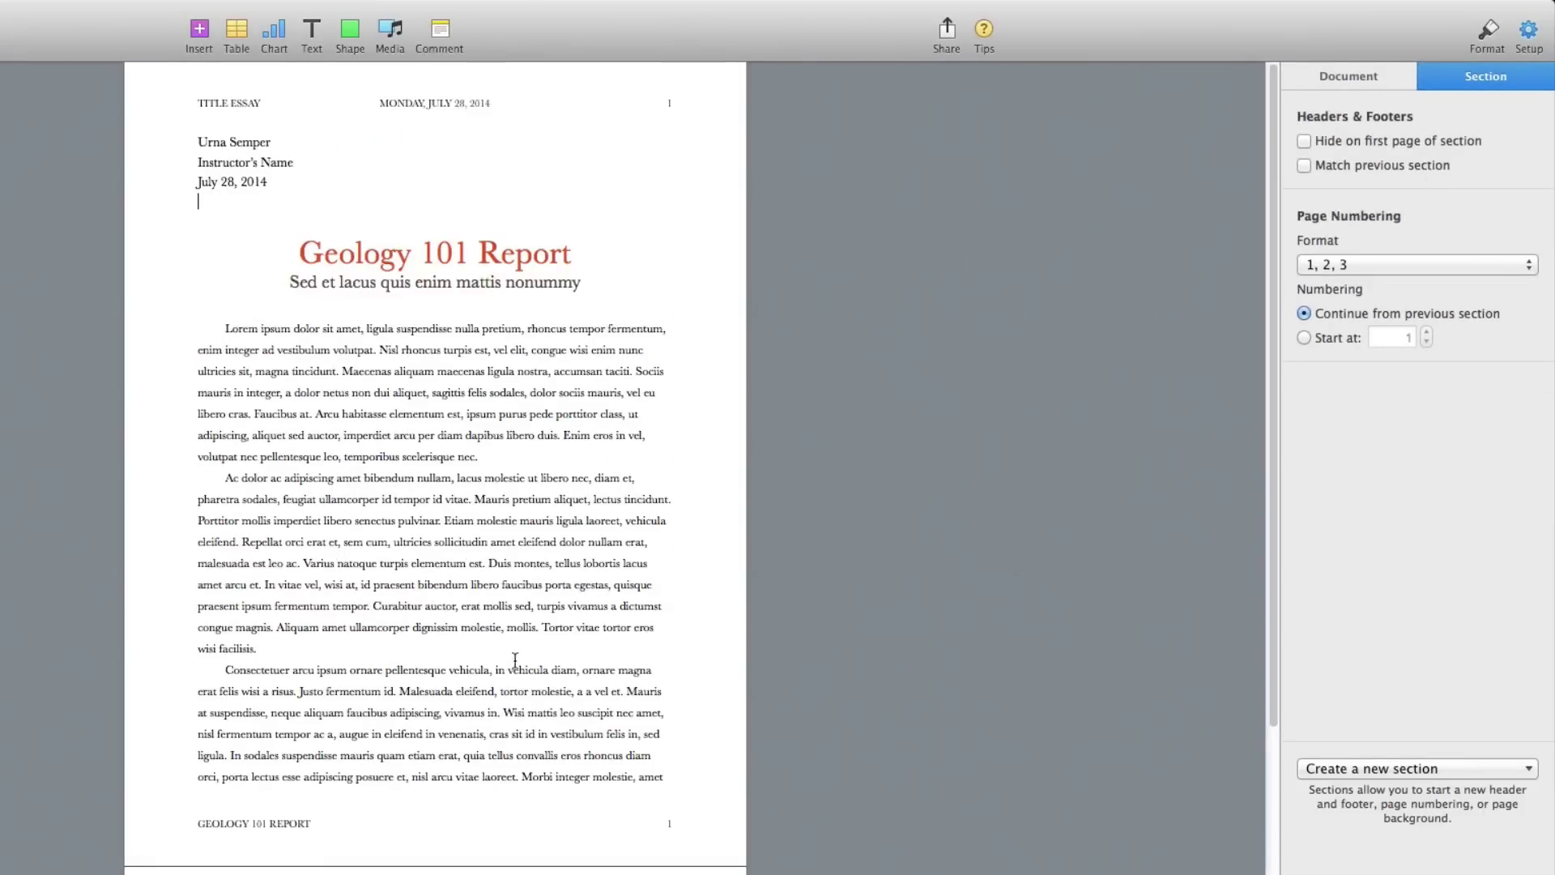
scroll(515, 661, down, 3)
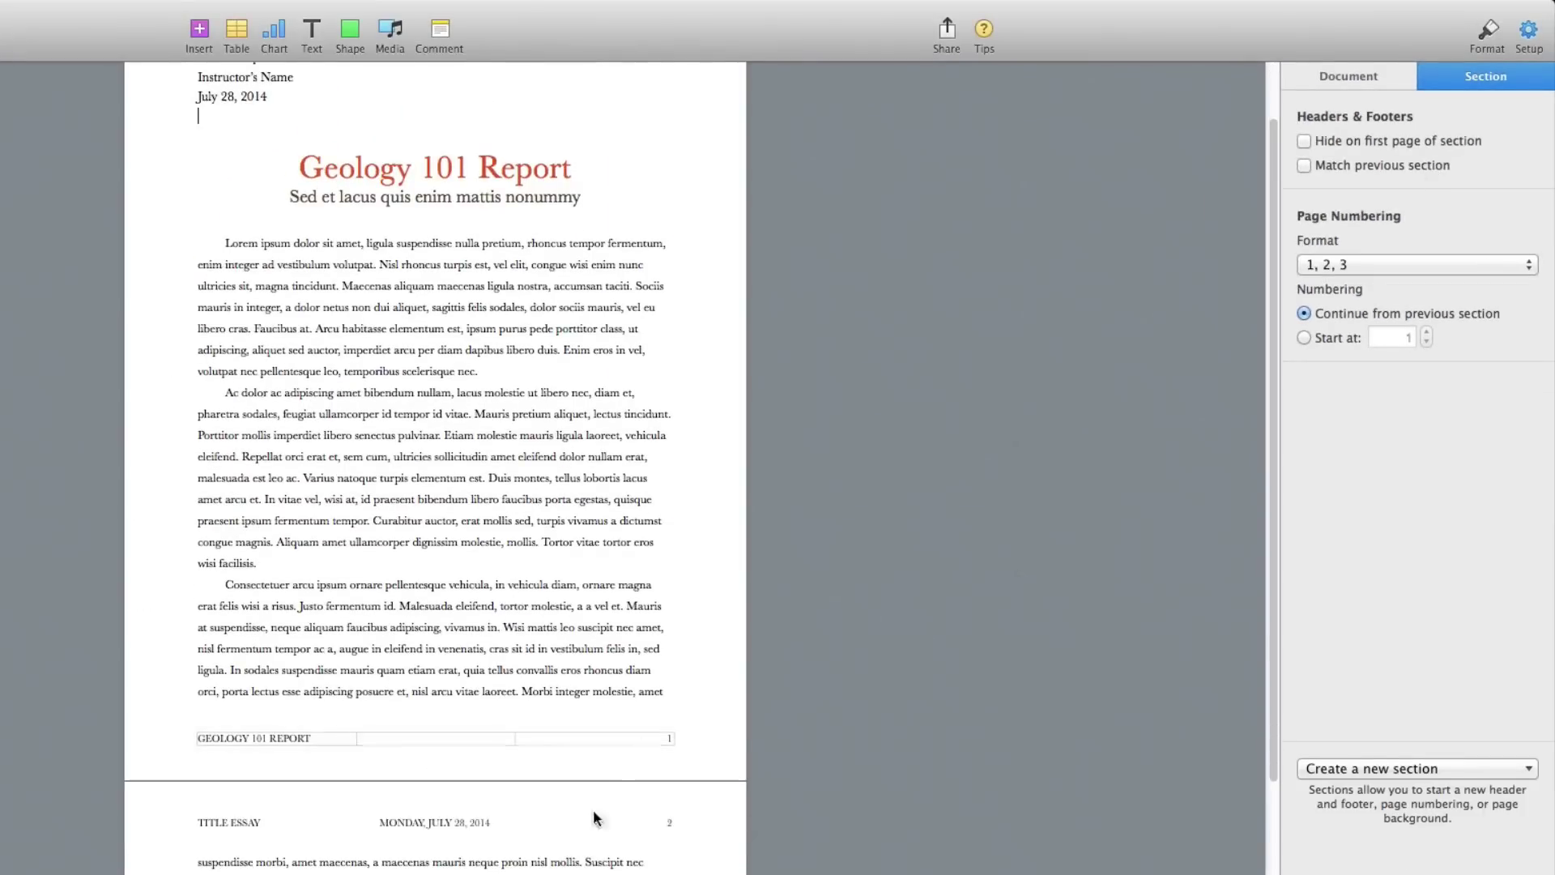
scroll(876, 627, up, 2)
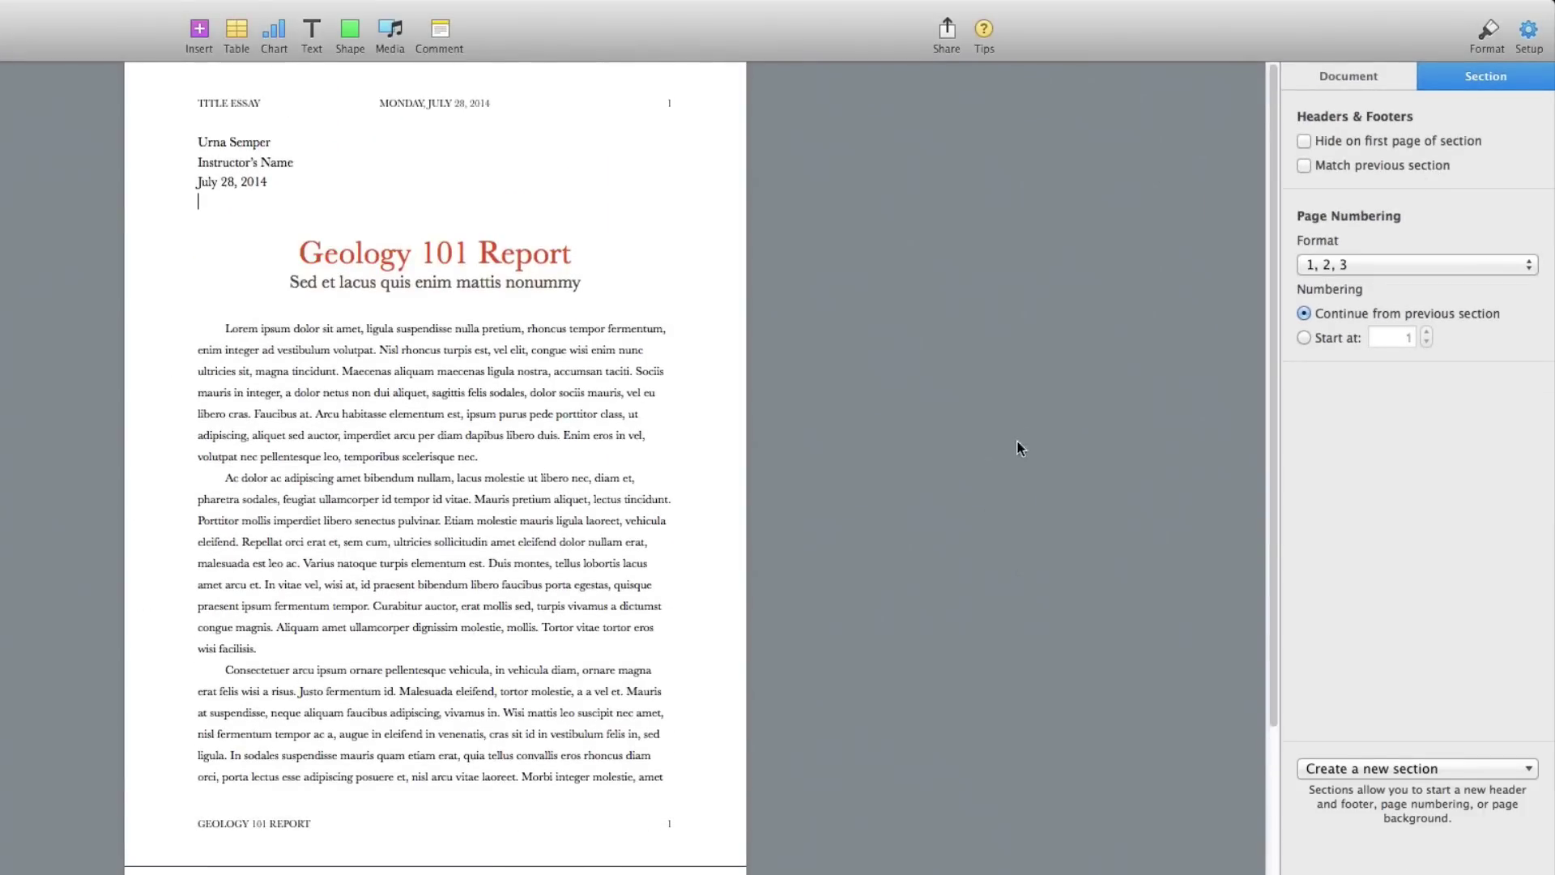
click(669, 109)
click(1366, 270)
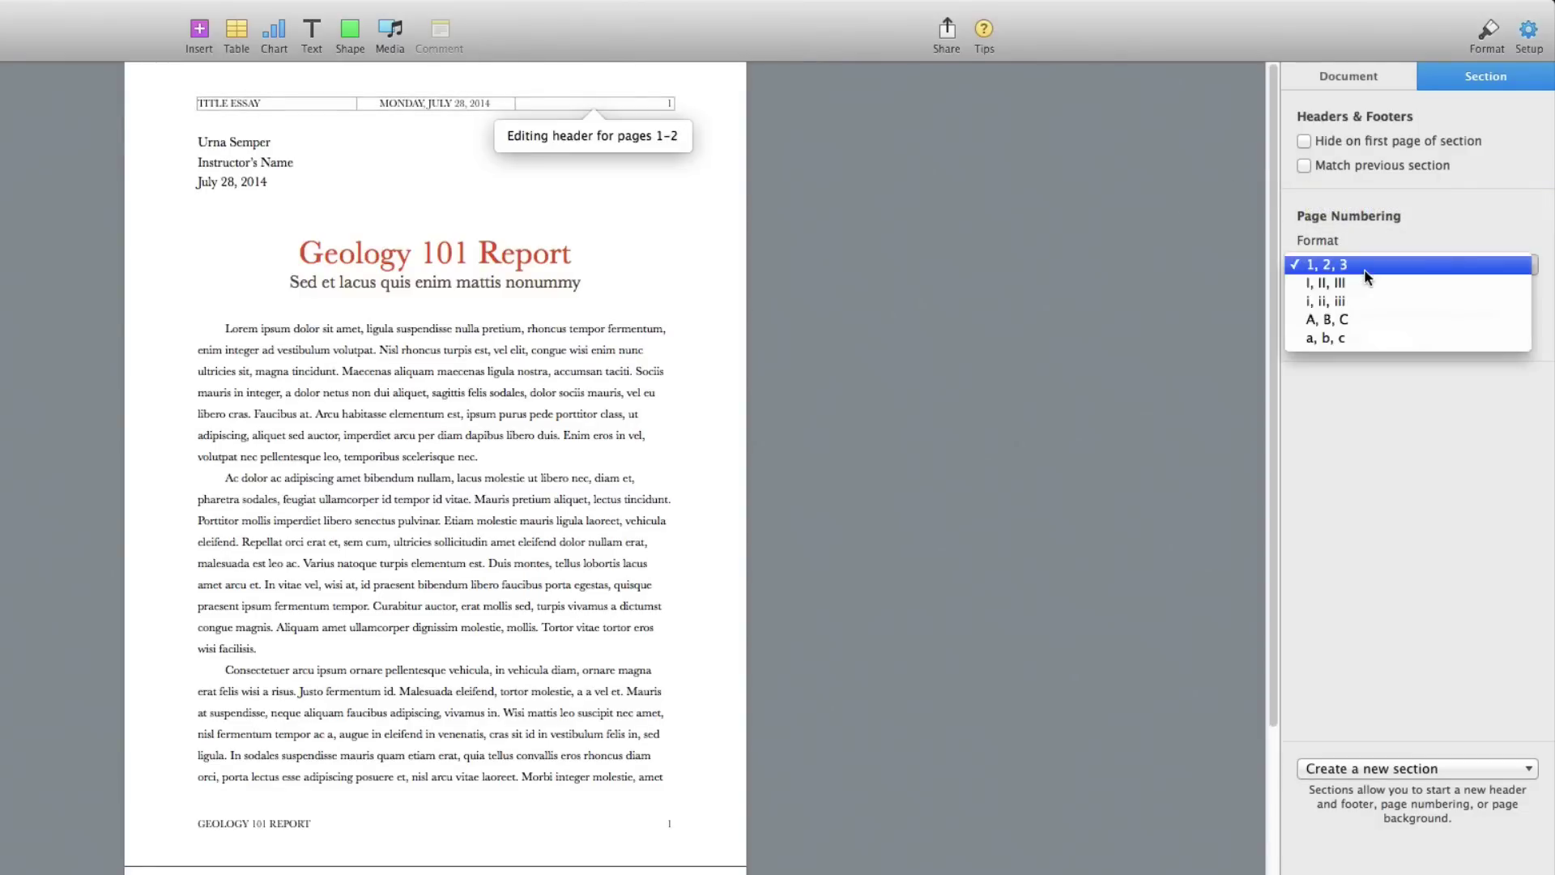
click(1363, 280)
click(1360, 265)
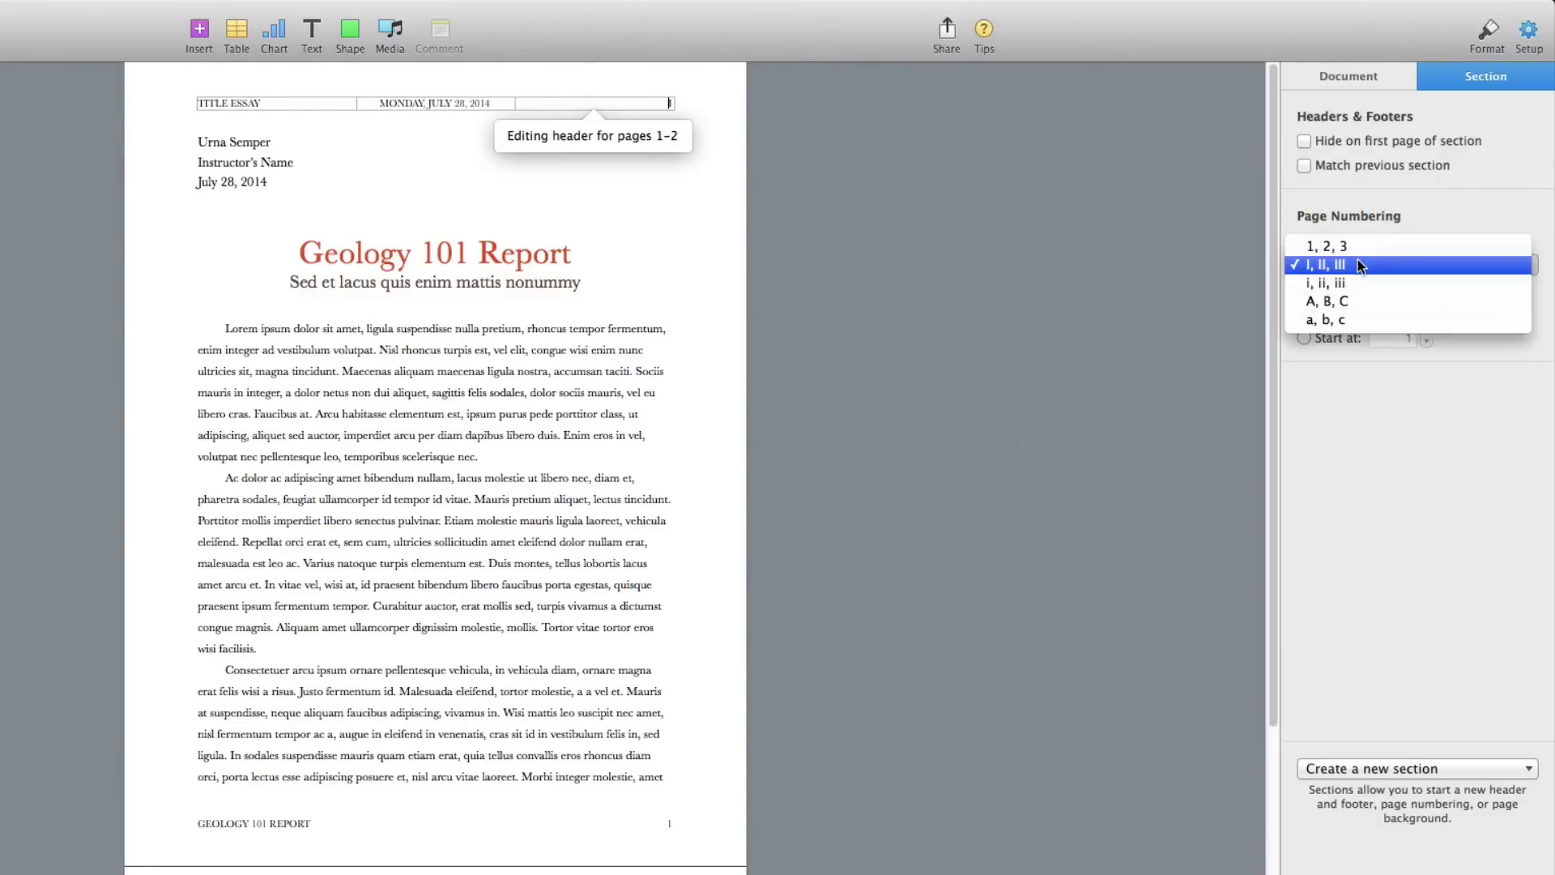
click(1348, 301)
click(1346, 264)
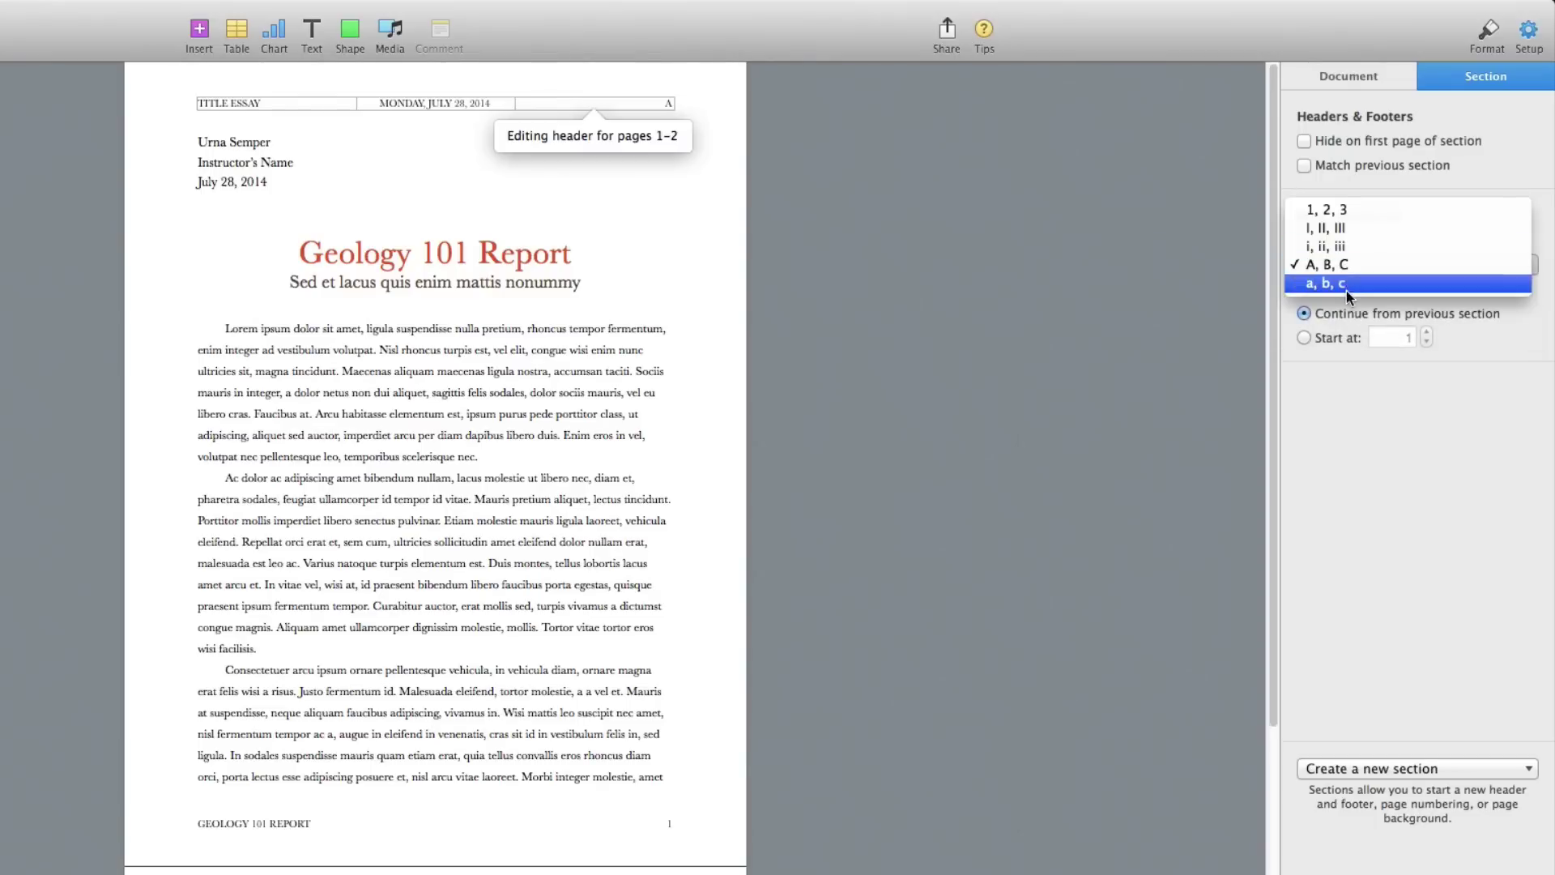
click(1346, 285)
click(1345, 274)
click(1328, 192)
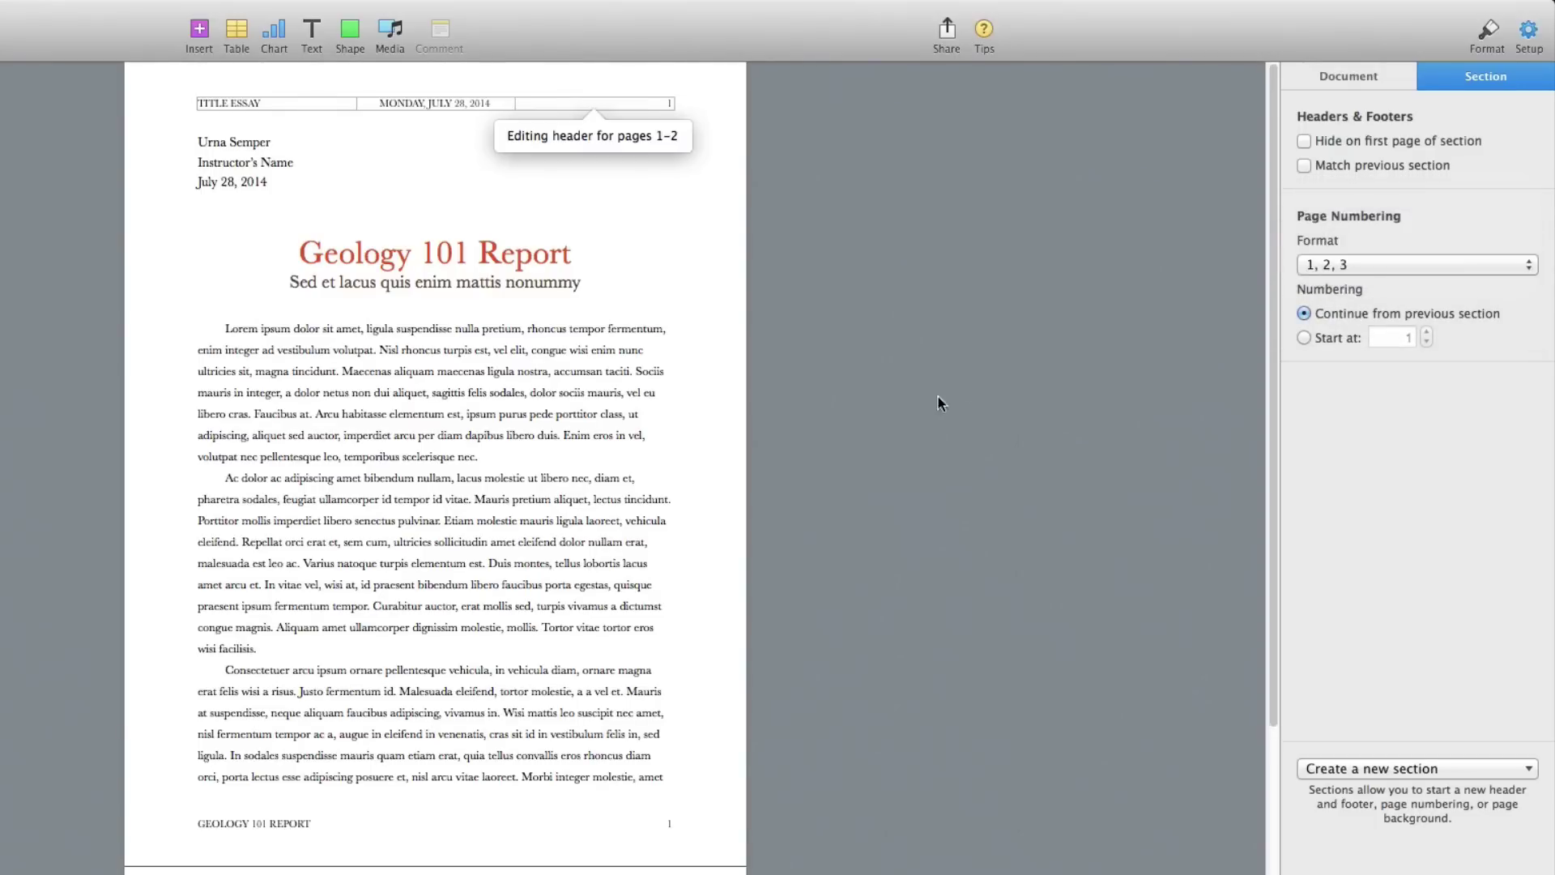
click(965, 399)
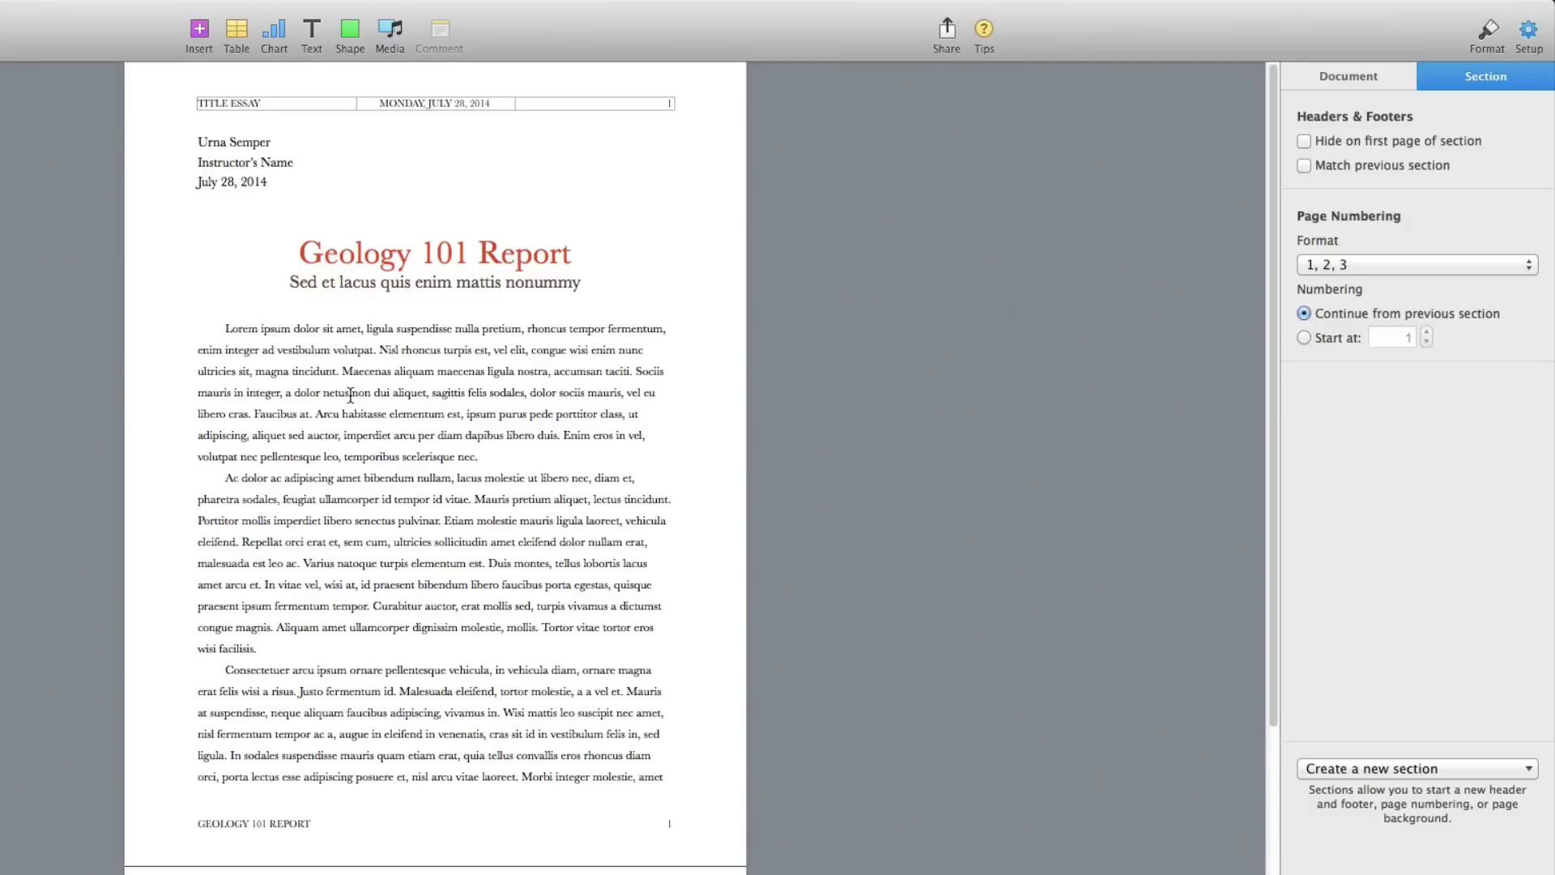